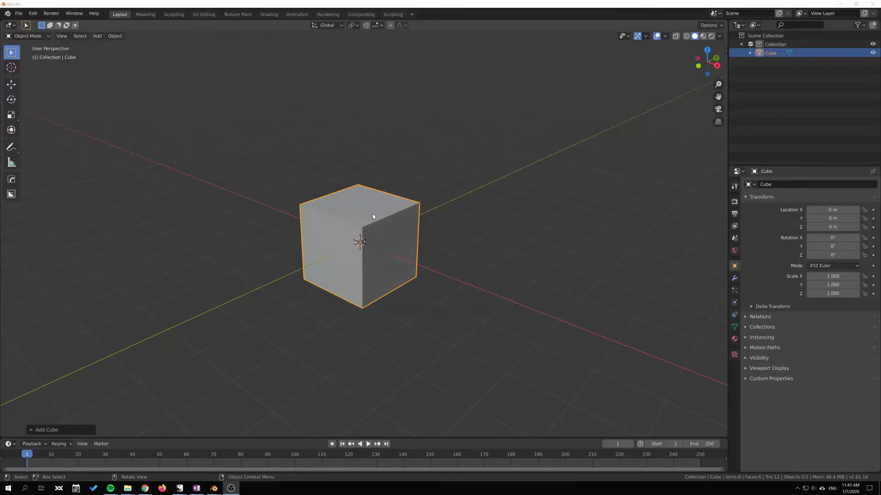
# Enter Edit Mode on the cube
pyautogui.click(372, 214)
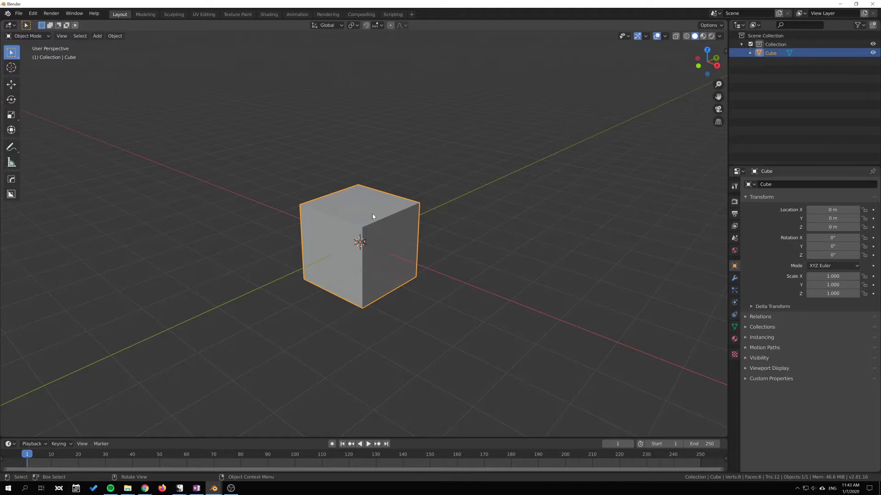
pyautogui.press('Tab')
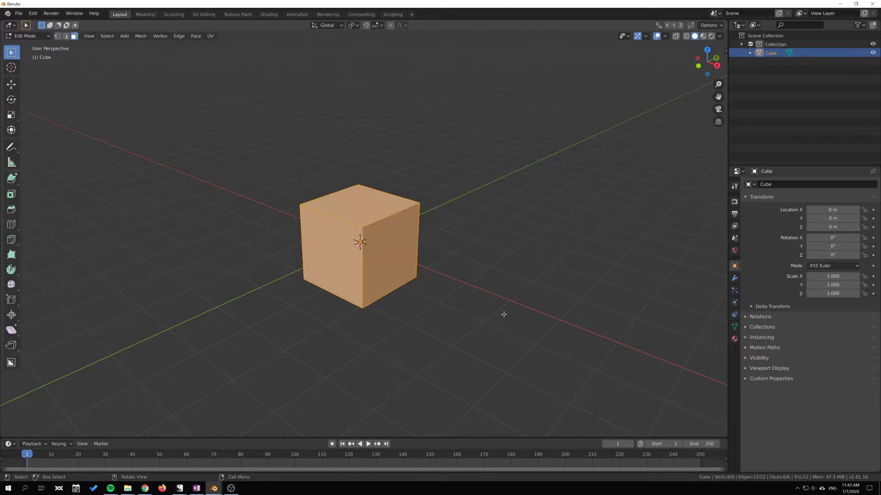
pyautogui.moveTo(295, 274); pyautogui.dragTo(215, 268, button='middle')
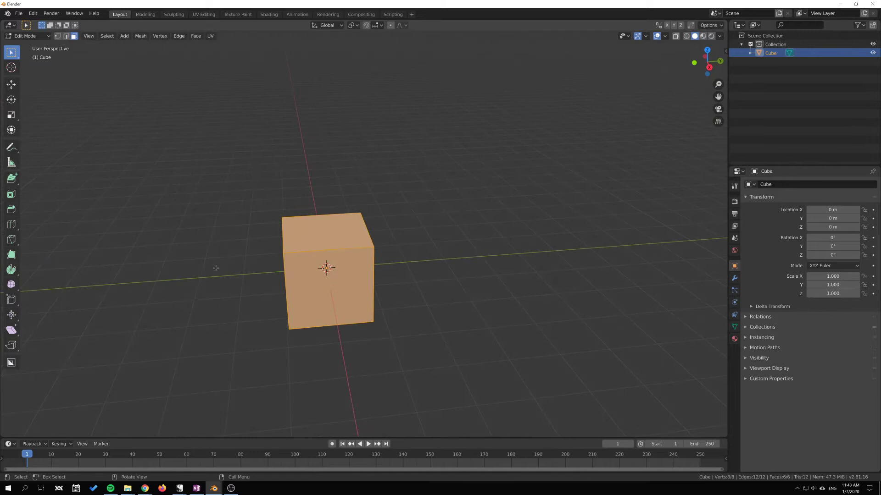
# Cycle the mesh selection mode through vertex, edge and face twice, ending on face selection
pyautogui.click(57, 36)
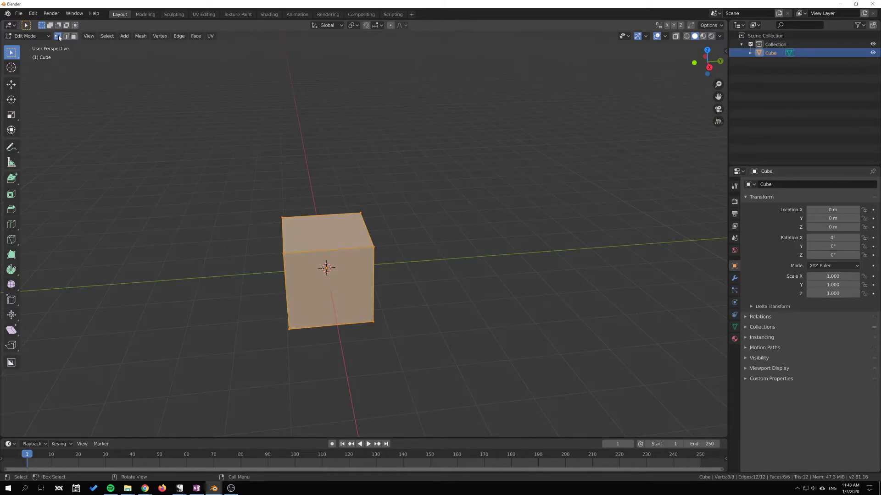
pyautogui.click(69, 37)
pyautogui.click(73, 37)
pyautogui.moveTo(199, 185); pyautogui.dragTo(241, 177, button='middle')
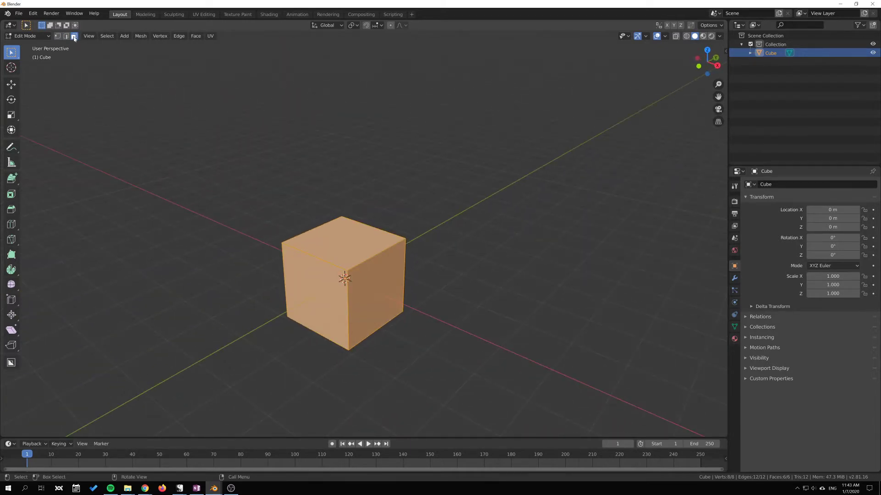
pyautogui.click(57, 38)
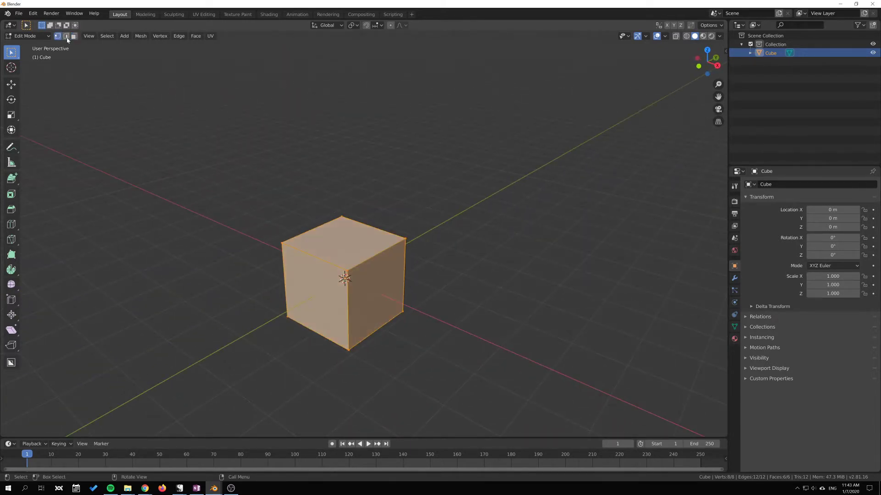
pyautogui.click(66, 37)
pyautogui.click(73, 36)
pyautogui.keyDown('shift'); pyautogui.moveTo(341, 216); pyautogui.dragTo(337, 173, button='middle'); pyautogui.keyUp('shift')
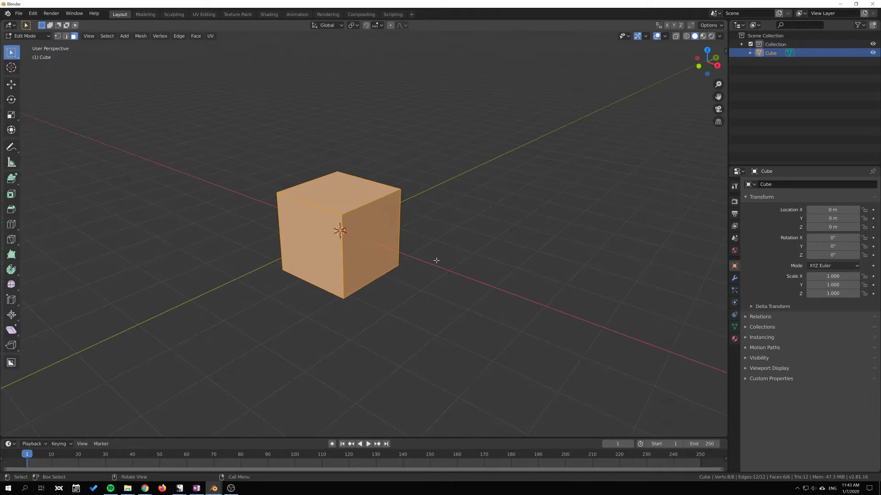
# Extrude the cube's top face upward by a little over half the cube's height
pyautogui.click(346, 181)
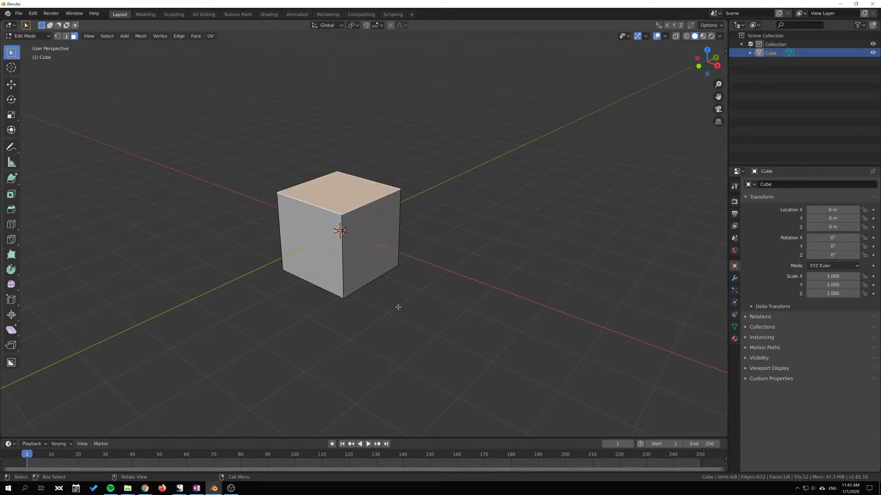
pyautogui.press('e')
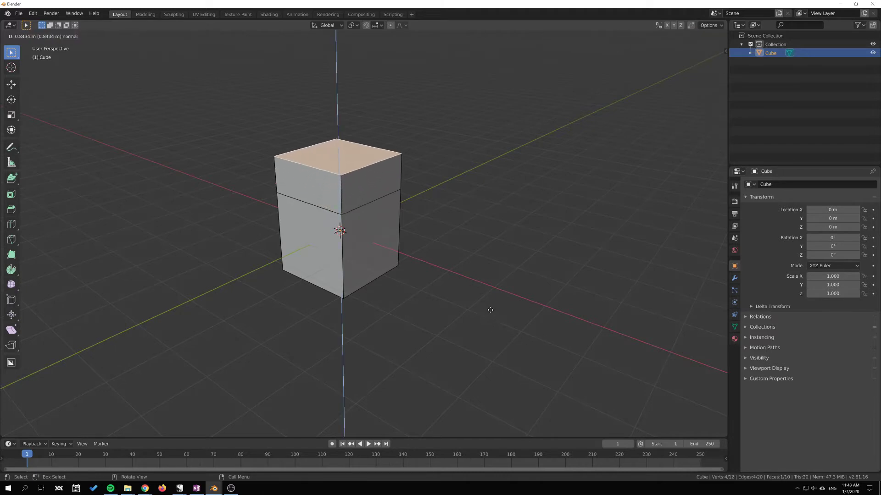
pyautogui.click(461, 279)
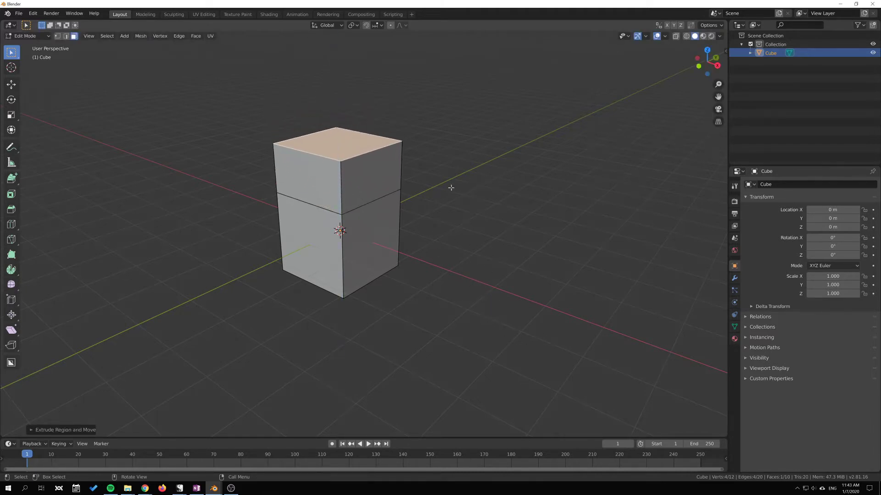
pyautogui.moveTo(451, 188); pyautogui.dragTo(382, 195, button='middle')
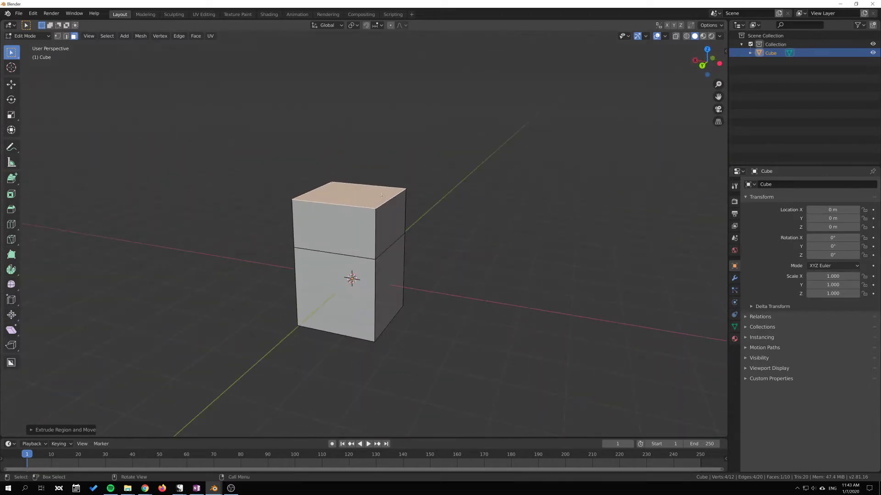
pyautogui.moveTo(486, 246); pyautogui.dragTo(454, 258, button='middle')
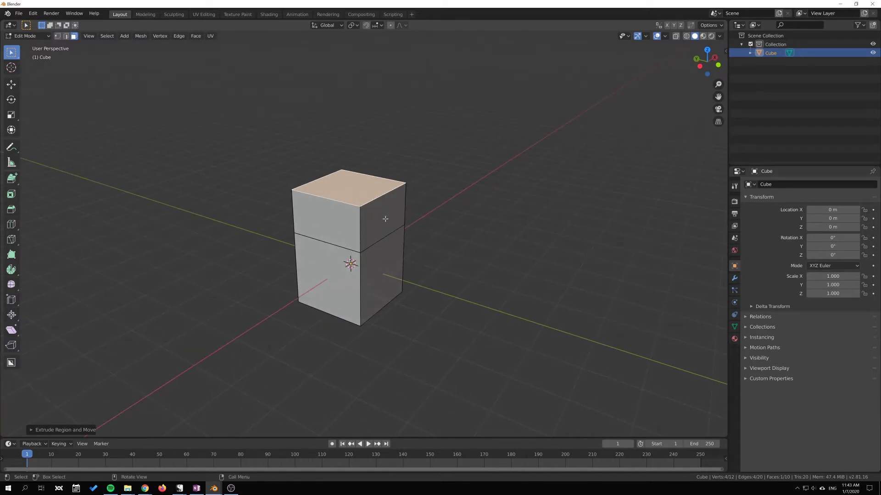
# In edge selection mode, extrude one top edge of the block three times into a bent strip of three faces
pyautogui.click(67, 36)
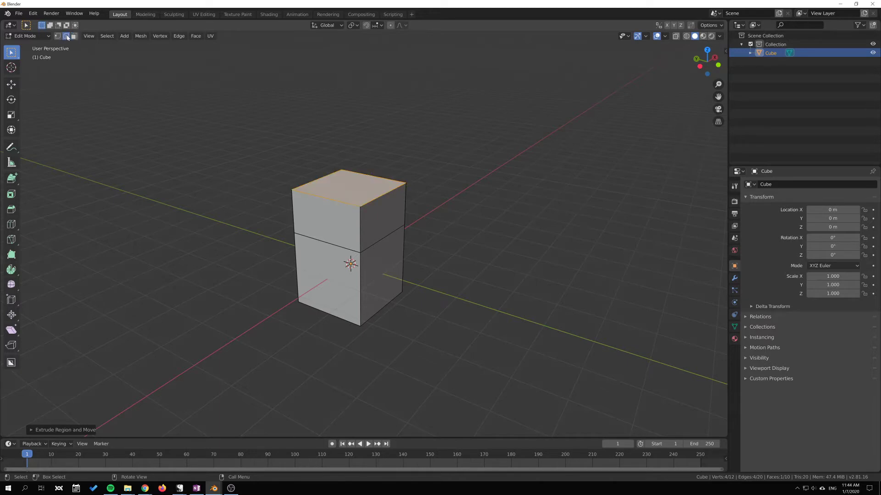
pyautogui.click(320, 194)
pyautogui.moveTo(374, 210); pyautogui.dragTo(331, 197, button='middle')
pyautogui.press('e')
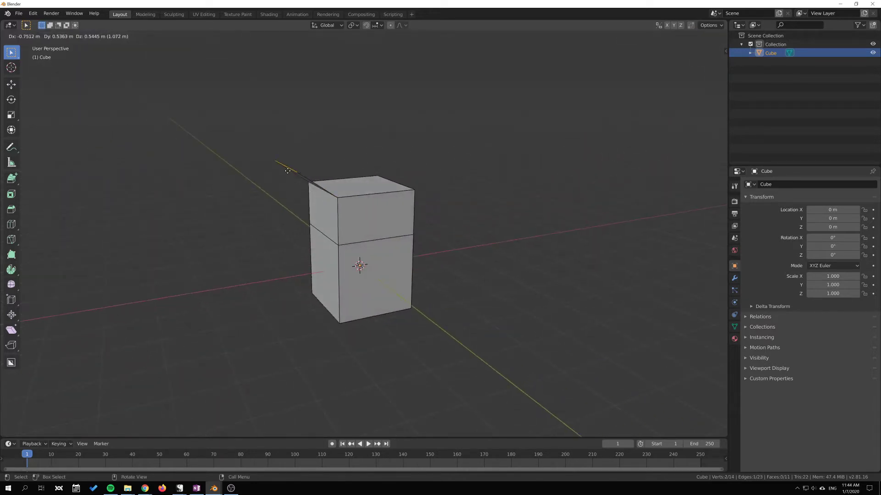
pyautogui.click(273, 150)
pyautogui.moveTo(273, 150); pyautogui.dragTo(271, 181, button='middle')
pyautogui.press('e')
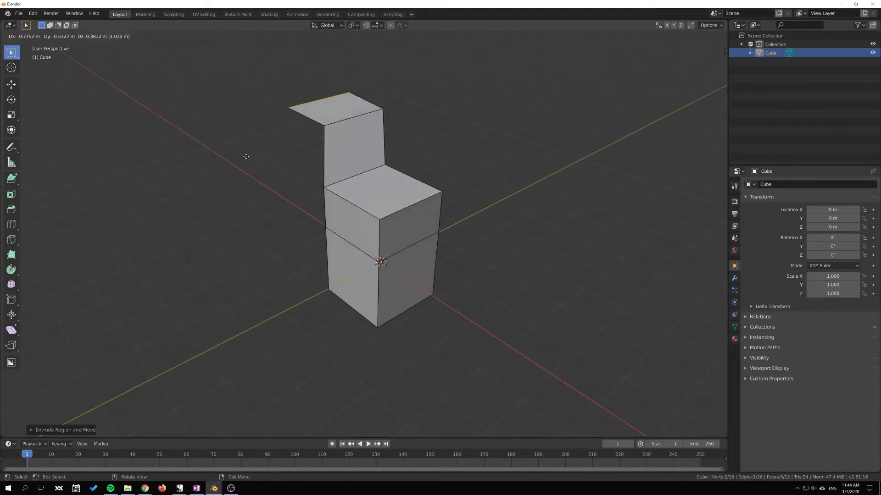
pyautogui.click(173, 122)
pyautogui.moveTo(173, 122); pyautogui.dragTo(312, 184, button='middle')
# In vertex selection mode, extrude the top corner vertex opposite the strip five times into a curved chain of edges
pyautogui.click(57, 36)
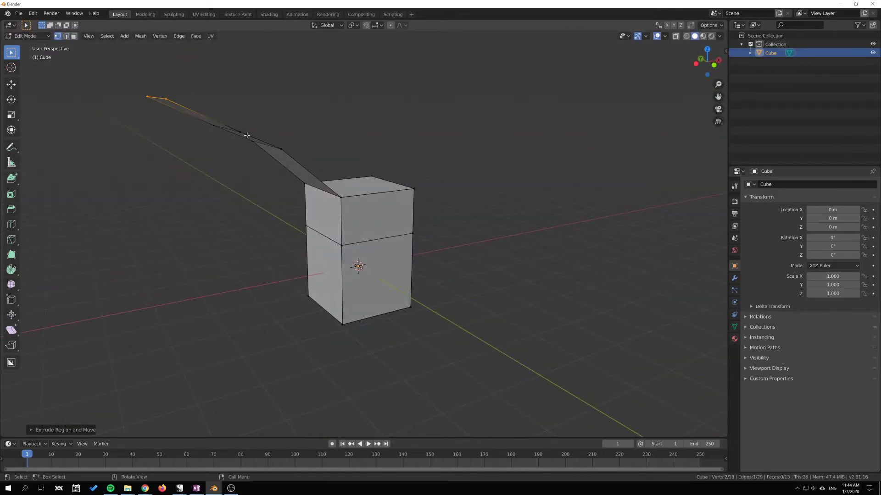
pyautogui.moveTo(247, 135); pyautogui.dragTo(200, 174, button='middle')
pyautogui.click(426, 168)
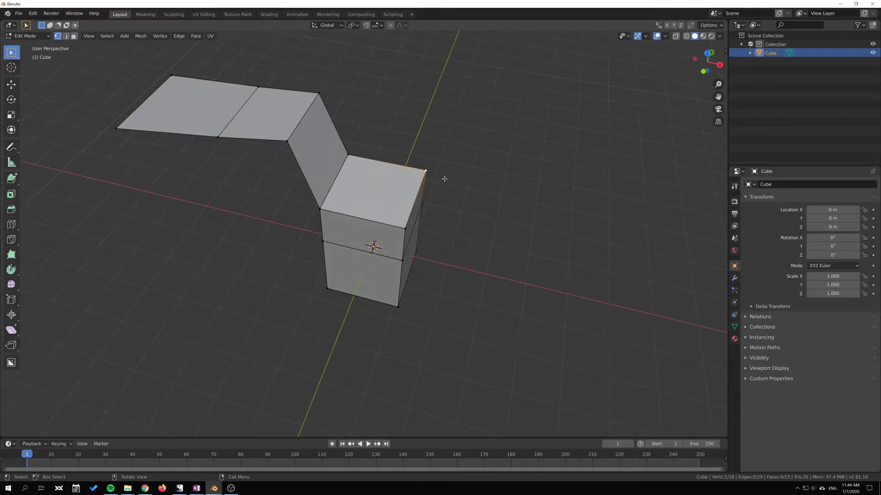
pyautogui.press('e')
pyautogui.click(509, 151)
pyautogui.press('e')
pyautogui.click(617, 141)
pyautogui.press('e')
pyautogui.click(660, 204)
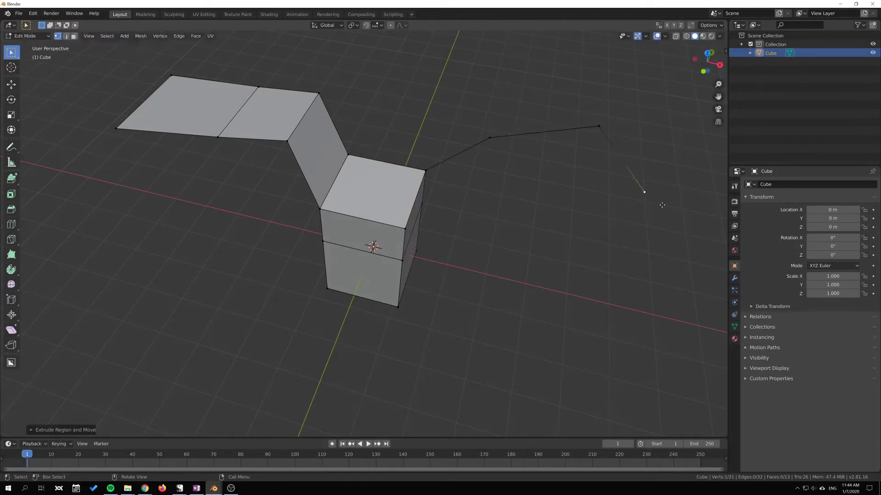
pyautogui.press('e')
pyautogui.click(629, 272)
pyautogui.press('e')
pyautogui.click(534, 289)
pyautogui.moveTo(567, 295); pyautogui.dragTo(465, 208, button='middle')
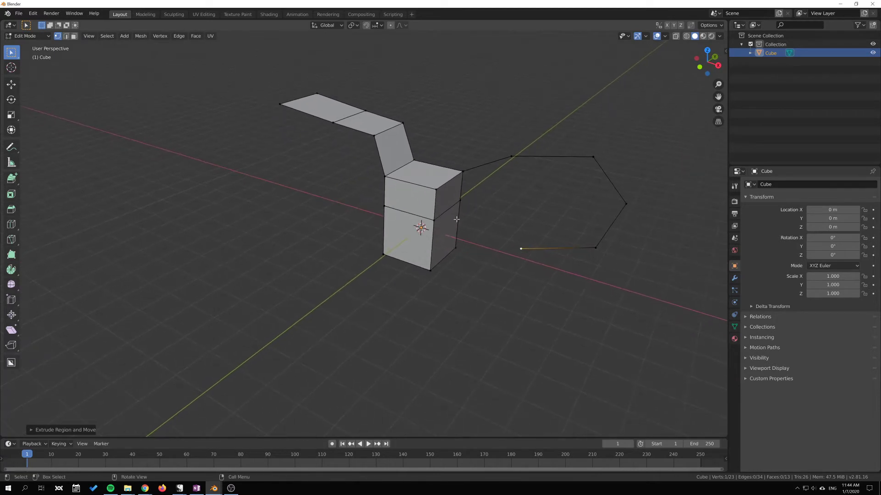
# Deselect everything and, in face selection mode, extrude the block's lower side face outward along the Y axis
pyautogui.hotkey('alt', 'a')
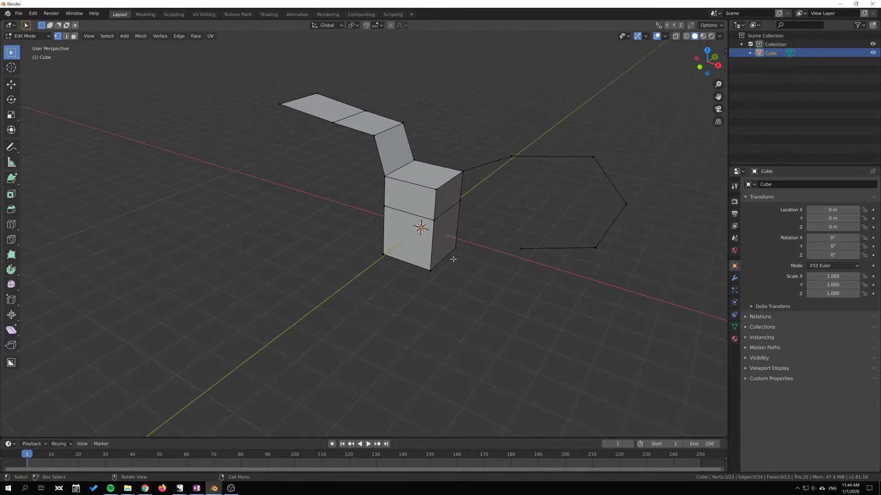
pyautogui.press('3')
pyautogui.click(408, 239)
pyautogui.press('e')
pyautogui.click(347, 271)
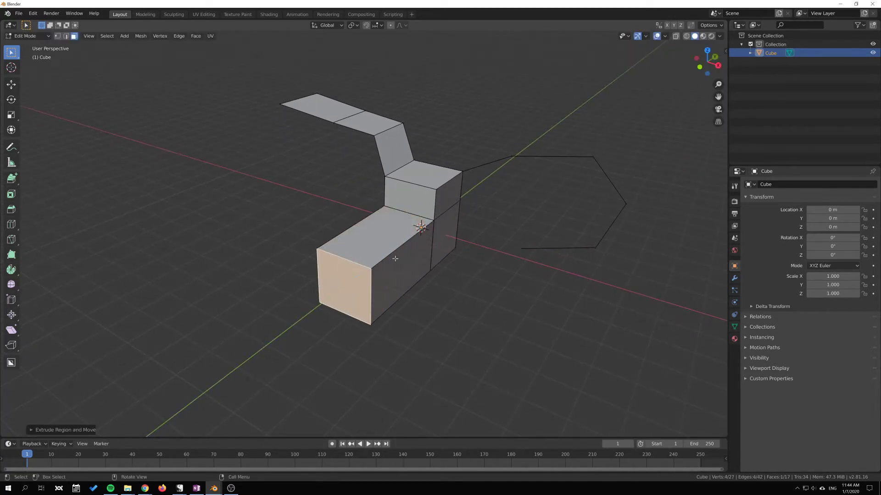
# Add one centred loop cut across the newly extruded arm
pyautogui.hotkey('ctrl', 'r')
pyautogui.click(394, 254)
pyautogui.rightClick(394, 261)
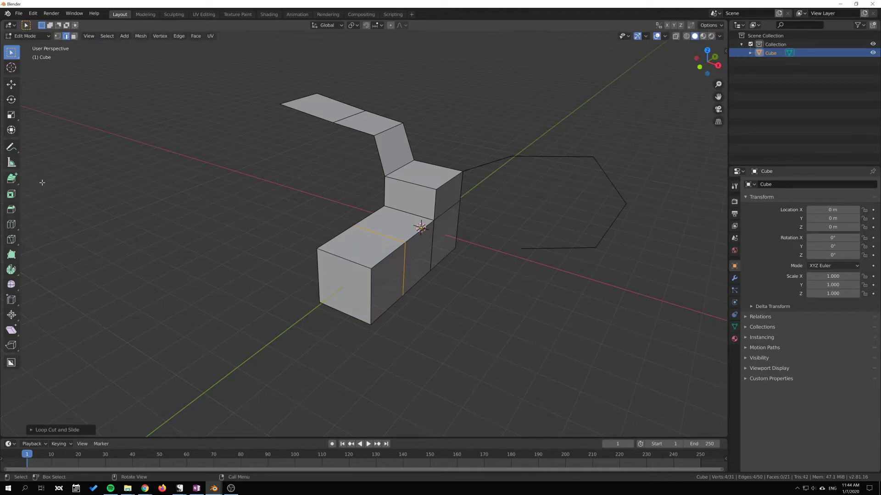
# Activate the Extrude Region tool and extrude the upper block's top edge above the arm
pyautogui.moveTo(11, 178); pyautogui.dragTo(39, 184)
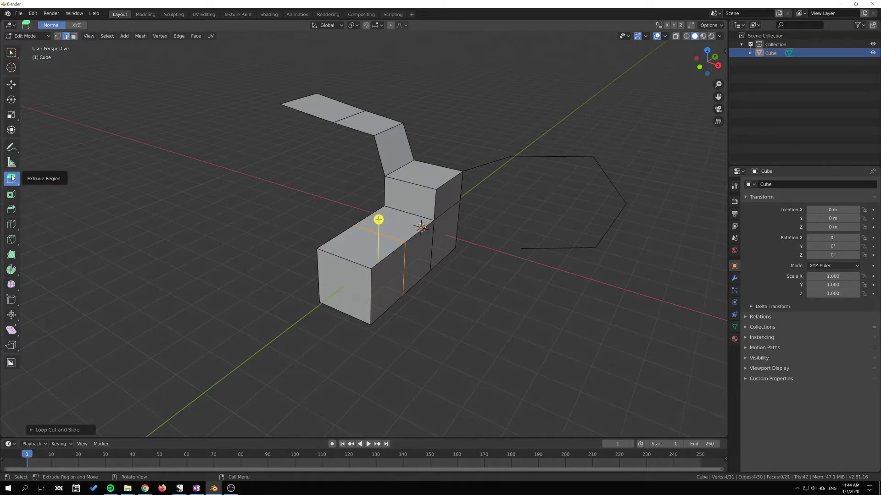
pyautogui.moveTo(13, 179); pyautogui.dragTo(61, 181)
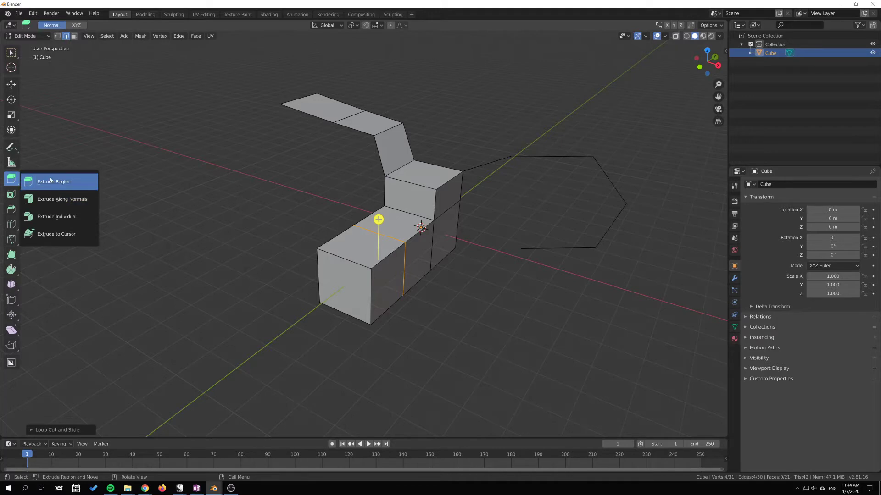
pyautogui.moveTo(52, 183); pyautogui.dragTo(51, 179)
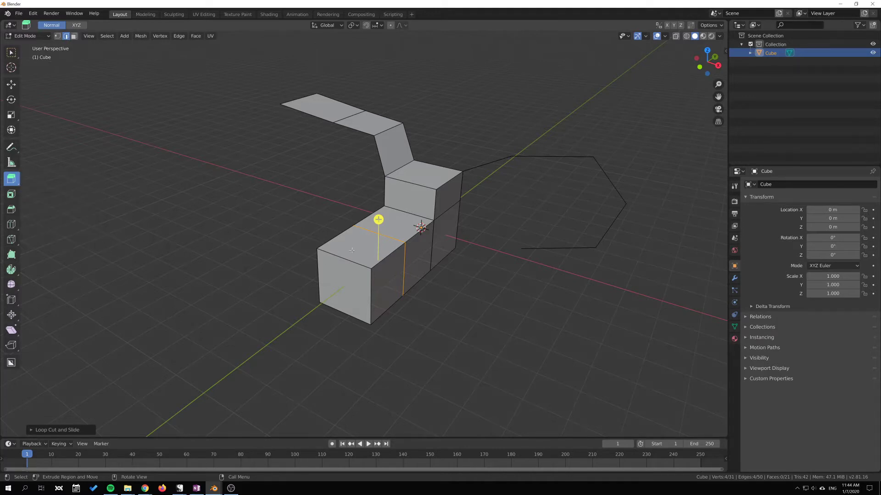
pyautogui.click(414, 185)
pyautogui.moveTo(391, 167); pyautogui.dragTo(393, 167)
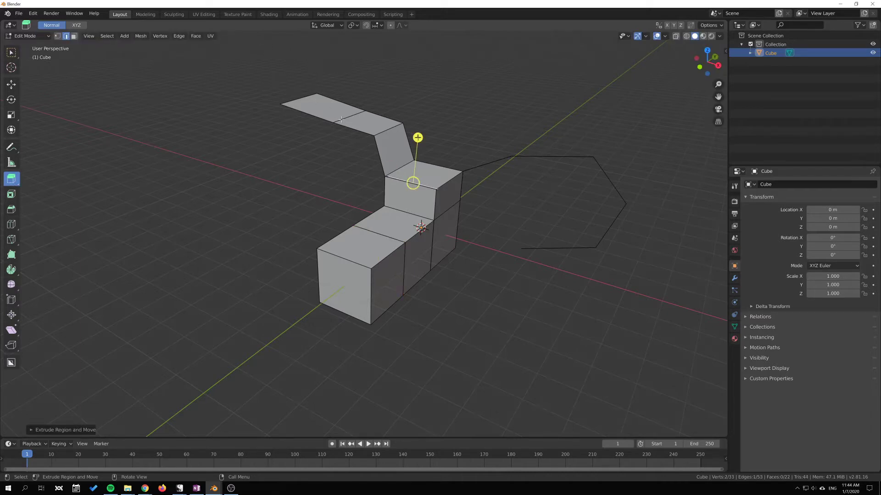
# In face selection mode, extrude the top face at the arm's outer end upward into a column
pyautogui.click(74, 36)
pyautogui.click(348, 251)
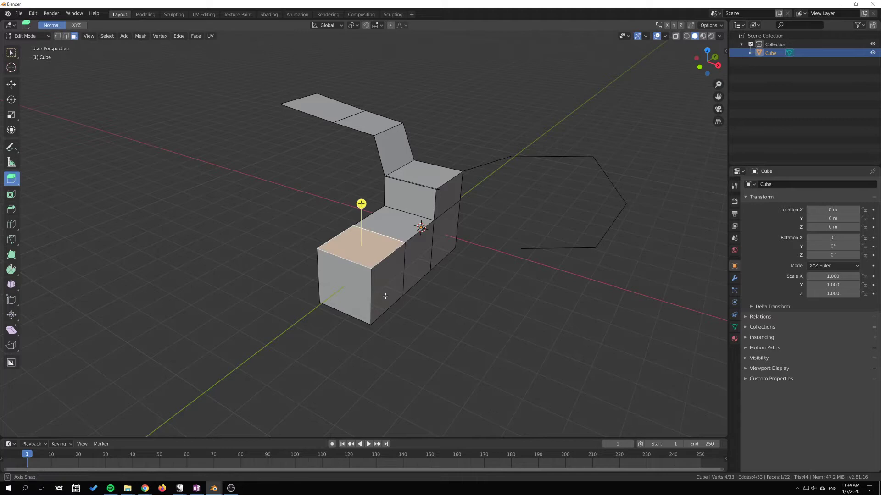
pyautogui.moveTo(359, 202); pyautogui.dragTo(309, 177, button='middle')
pyautogui.moveTo(309, 178); pyautogui.dragTo(310, 107)
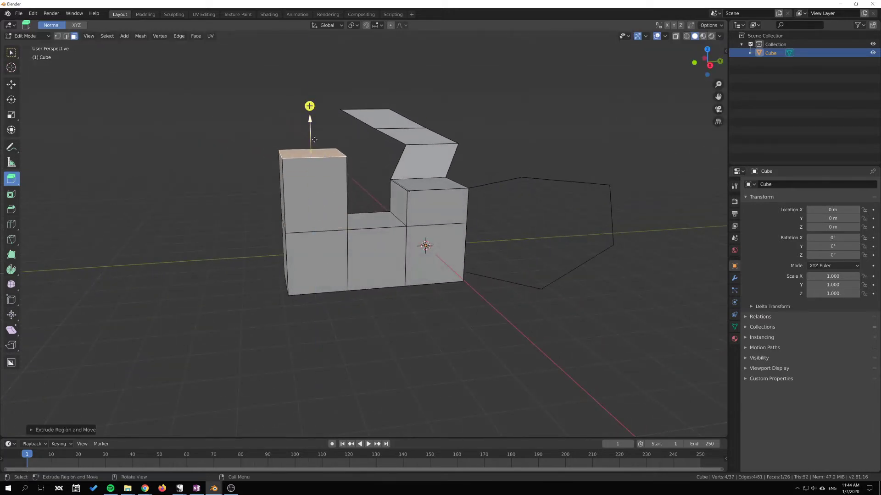
pyautogui.moveTo(294, 202); pyautogui.dragTo(330, 207, button='middle')
# Extrude the column's two stacked end faces outward along the Y axis in two segments
pyautogui.click(317, 263)
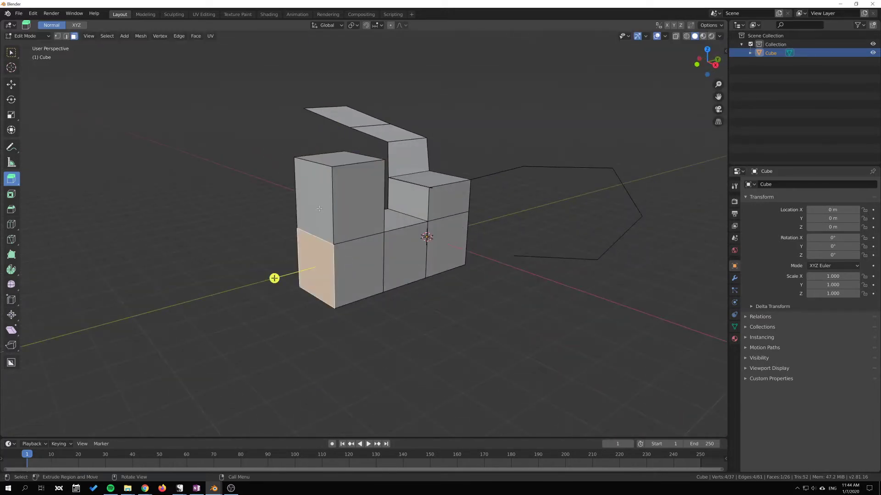
pyautogui.keyDown('shift'); pyautogui.click(319, 209); pyautogui.keyUp('shift')
pyautogui.moveTo(274, 244); pyautogui.dragTo(178, 264)
pyautogui.moveTo(269, 308); pyautogui.dragTo(341, 257, button='middle')
# Extrude two adjacent lower side faces and the upper face above the inner one outward together as an L-shaped block
pyautogui.click(353, 239)
pyautogui.keyDown('shift'); pyautogui.click(393, 230); pyautogui.keyUp('shift')
pyautogui.keyDown('shift'); pyautogui.click(407, 182); pyautogui.keyUp('shift')
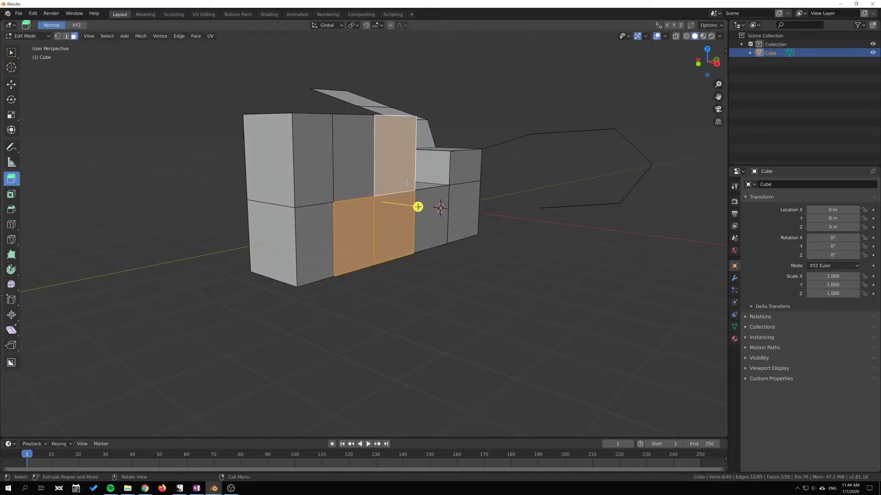
pyautogui.moveTo(417, 207); pyautogui.dragTo(491, 228)
pyautogui.moveTo(492, 228); pyautogui.dragTo(246, 239, button='middle')
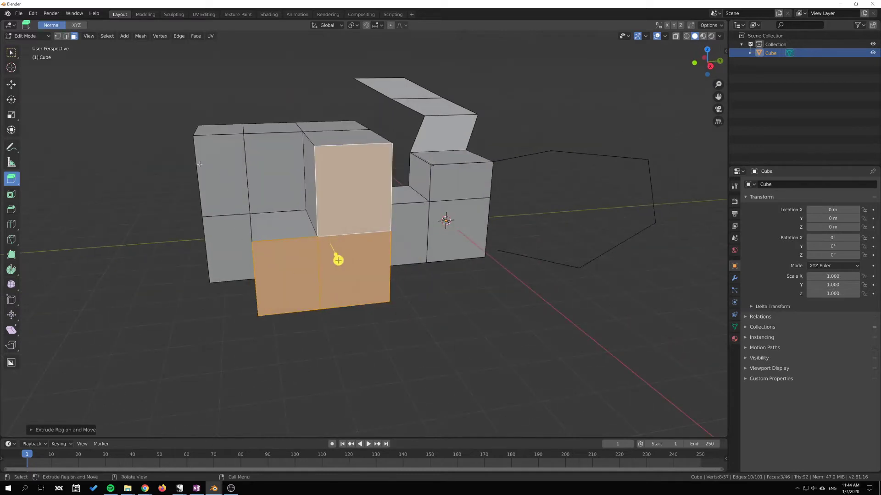
# Extrude the two outermost top faces of the large block upward together
pyautogui.moveTo(199, 164); pyautogui.dragTo(220, 169, button='middle')
pyautogui.click(225, 170)
pyautogui.keyDown('shift'); pyautogui.click(282, 163); pyautogui.keyUp('shift')
pyautogui.moveTo(248, 130); pyautogui.dragTo(238, 64)
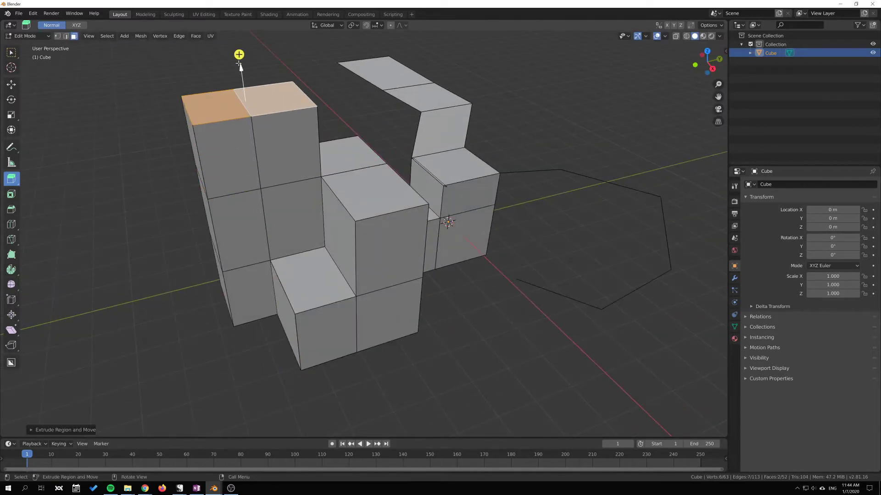
pyautogui.moveTo(238, 56); pyautogui.dragTo(239, 115, button='middle')
# Extrude the raised section's end face outward in two segments and select the top face at the overhang's tip
pyautogui.click(222, 149)
pyautogui.moveTo(175, 157); pyautogui.dragTo(48, 188)
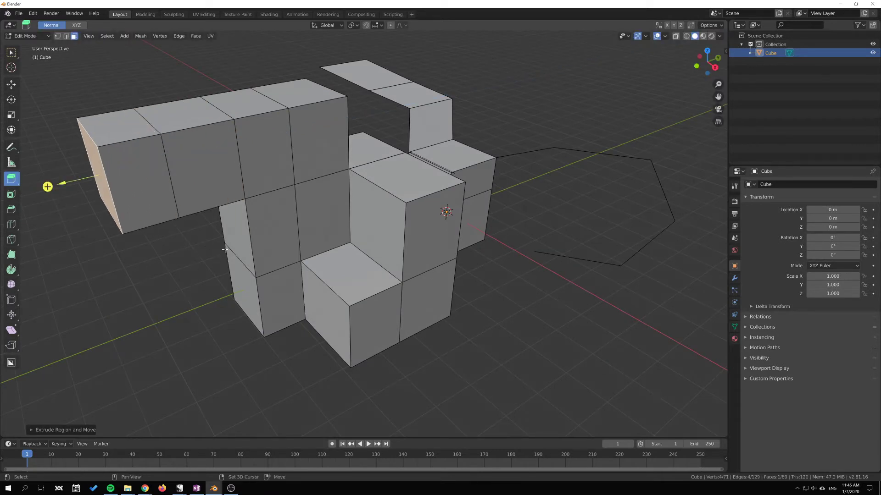
pyautogui.moveTo(225, 249); pyautogui.dragTo(283, 172, button='middle')
pyautogui.scroll(-3, 342, 244)
pyautogui.moveTo(346, 241); pyautogui.dragTo(395, 277, button='middle')
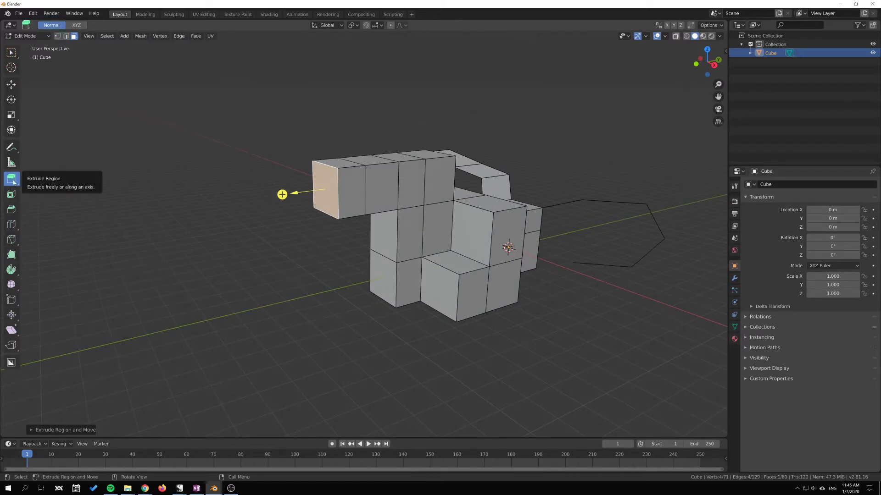
pyautogui.click(350, 165)
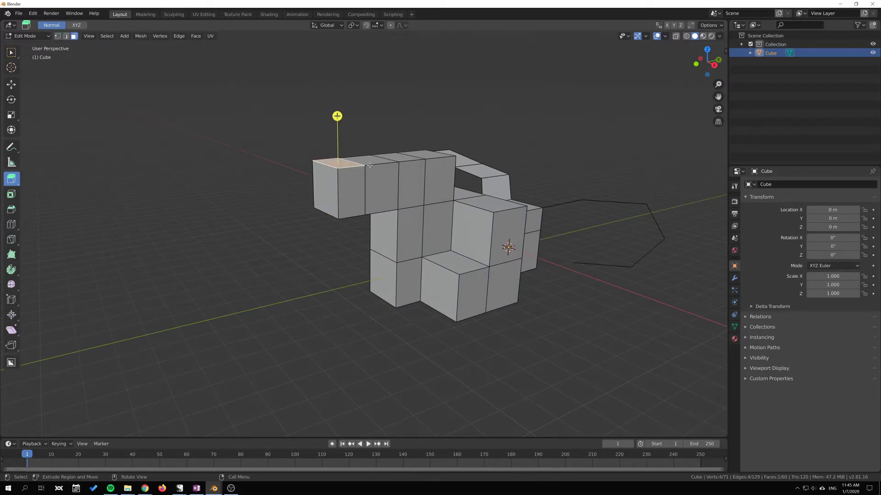
# With the Select Box tool, extrude the overhang's two middle top faces and separately the innermost top face, cancelling each extrusion's movement
pyautogui.click(11, 53)
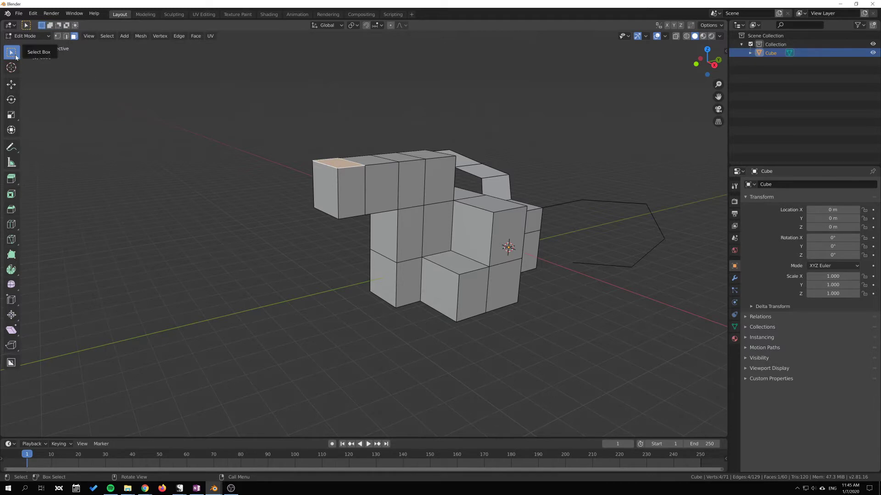
pyautogui.moveTo(275, 120); pyautogui.dragTo(367, 188, button='middle')
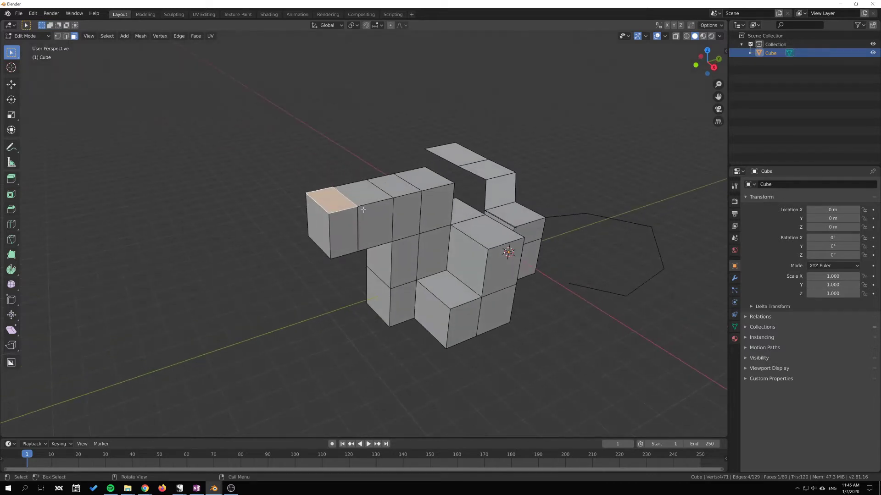
pyautogui.keyDown('shift'); pyautogui.click(400, 188); pyautogui.keyUp('shift')
pyautogui.press('e')
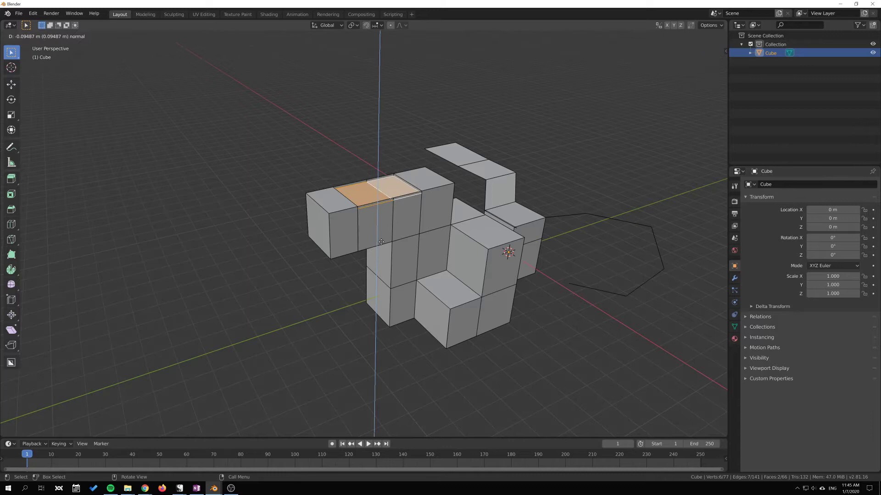
pyautogui.rightClick(276, 182)
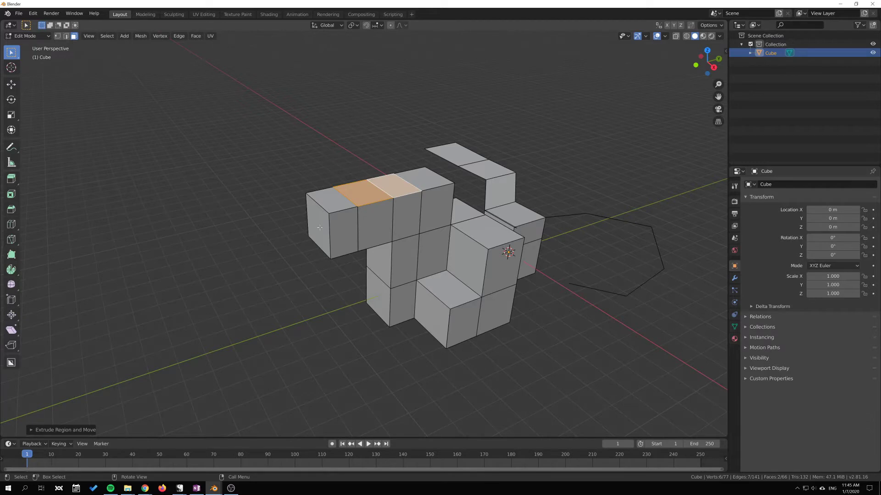
pyautogui.click(408, 173)
pyautogui.press('e')
pyautogui.rightClick(595, 239)
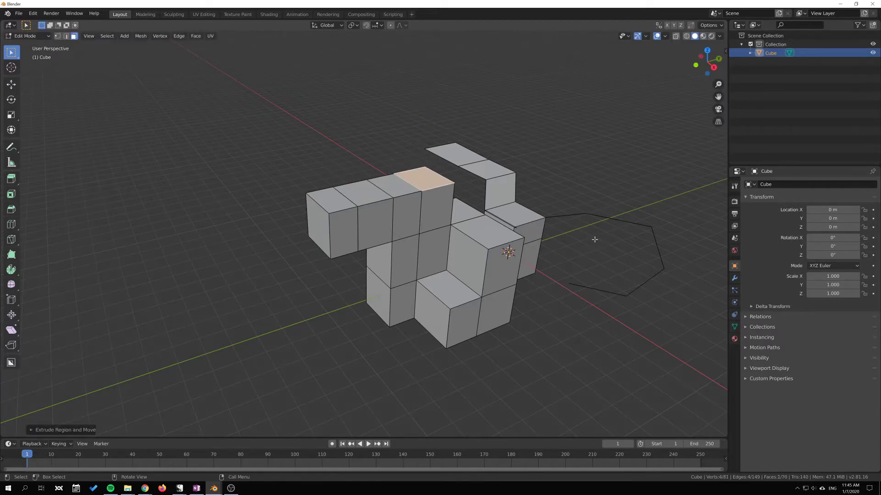
# Try to move the face at the overhang's free end, cancelling the movement
pyautogui.moveTo(442, 227); pyautogui.dragTo(434, 239, button='middle')
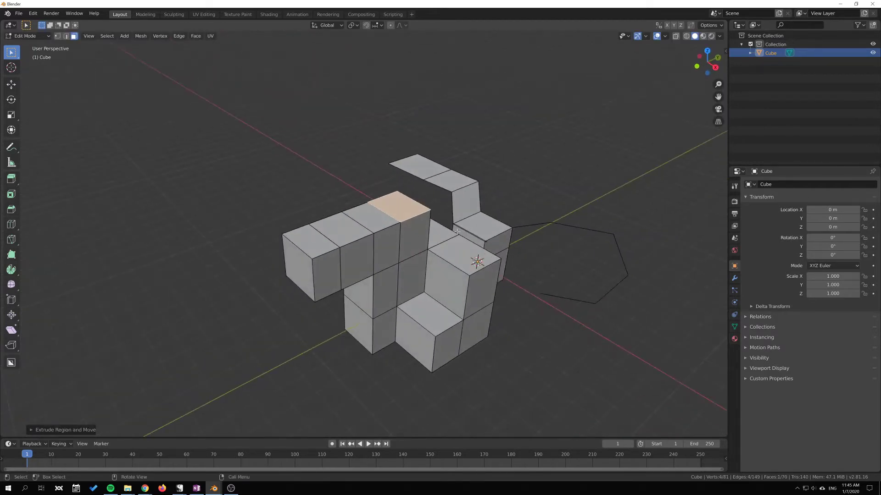
pyautogui.click(318, 251)
pyautogui.click(344, 233)
pyautogui.scroll(3, 419, 257)
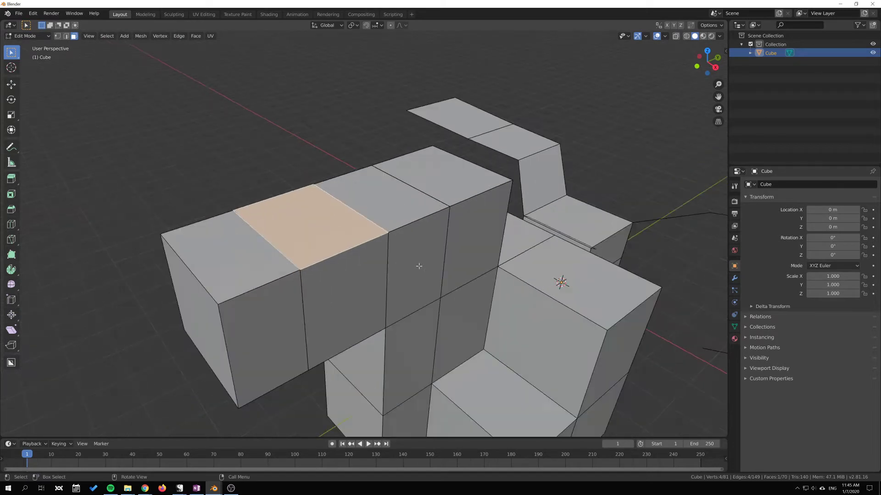
pyautogui.moveTo(418, 266); pyautogui.dragTo(339, 210, button='middle')
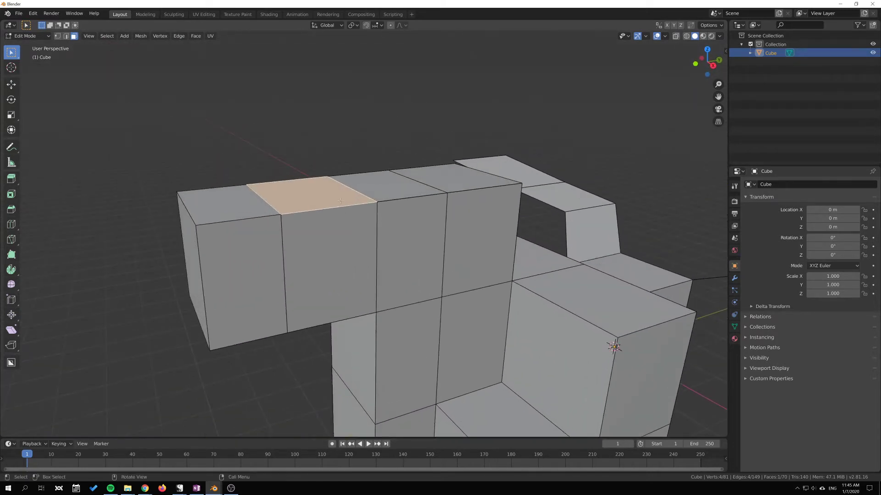
pyautogui.click(235, 206)
pyautogui.click(195, 275)
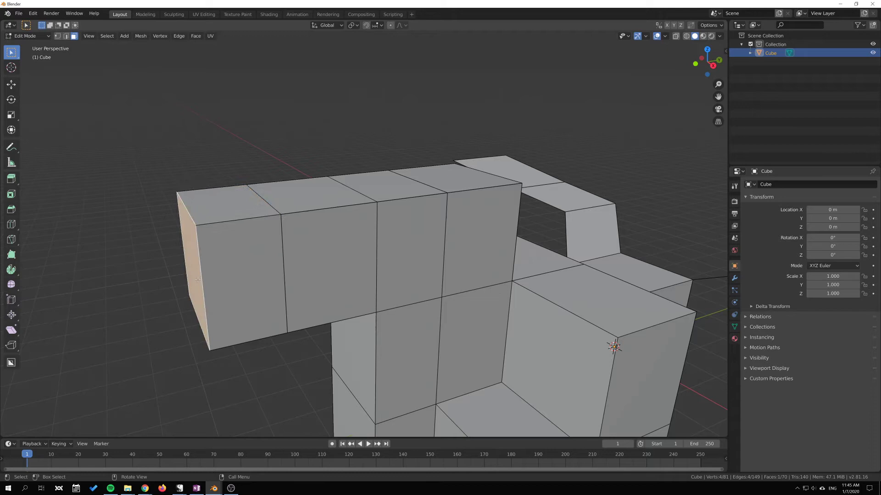
pyautogui.press('g')
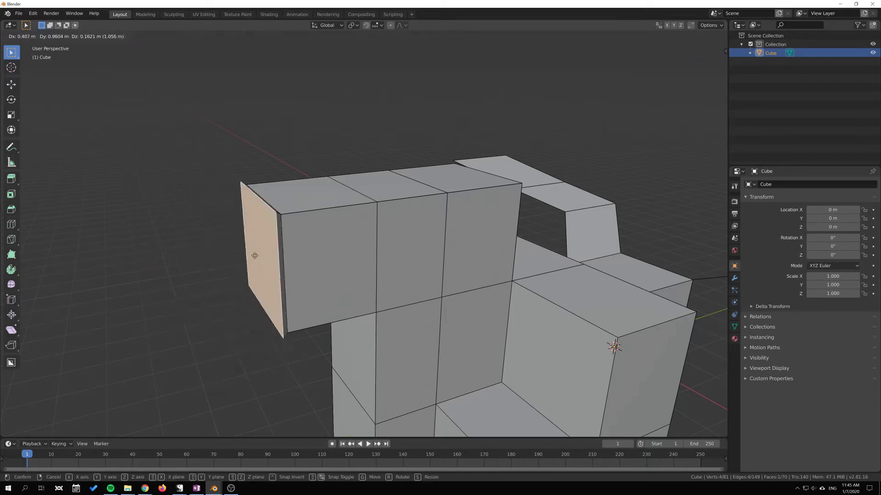
pyautogui.press('Escape')
# Try to move the overhang's extruded top faces one at a time, cancelling each movement
pyautogui.click(302, 188)
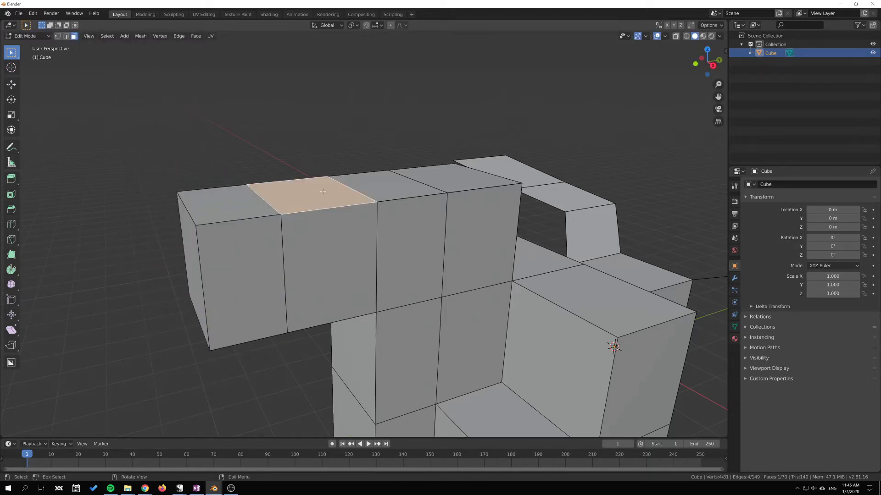
pyautogui.press('g')
pyautogui.rightClick(502, 224)
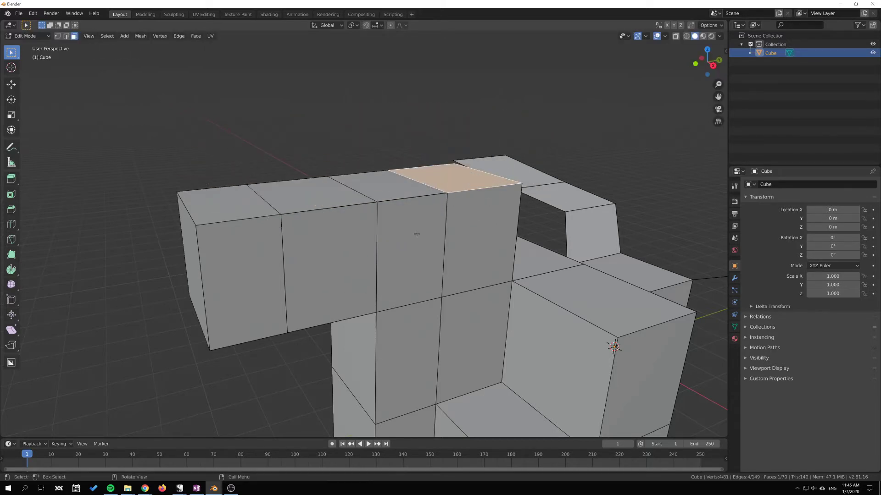
pyautogui.moveTo(464, 257); pyautogui.dragTo(393, 213, button='middle')
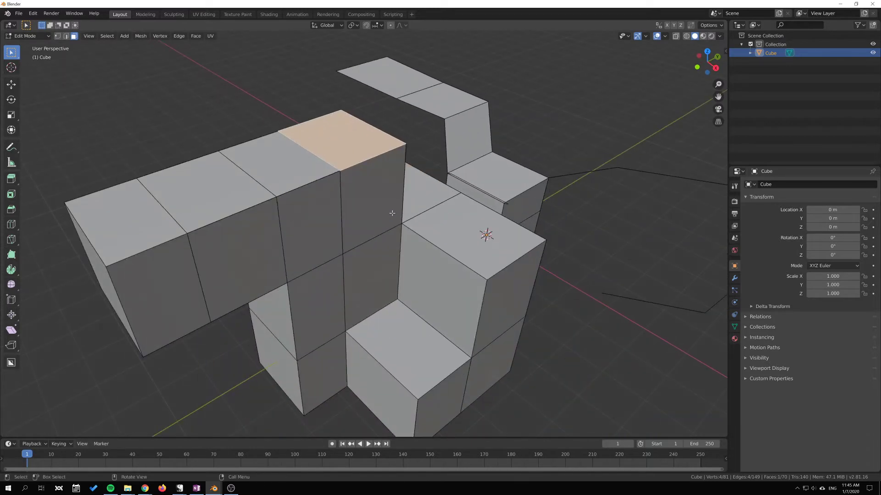
pyautogui.click(251, 173)
pyautogui.press('g')
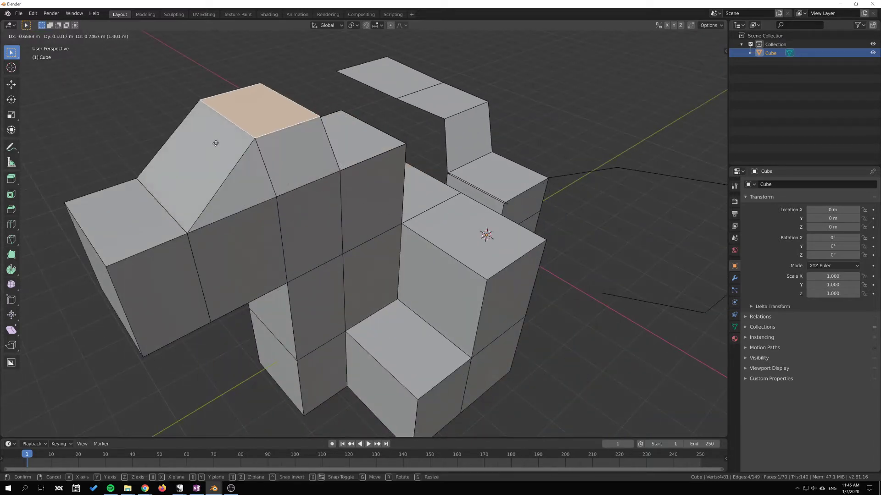
pyautogui.press('Escape')
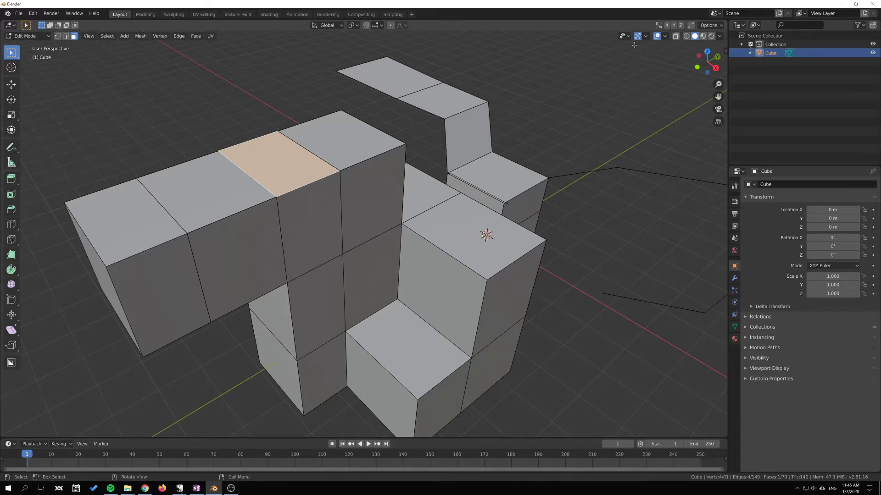
# Turn on the display of face centers in the viewport overlays
pyautogui.click(666, 36)
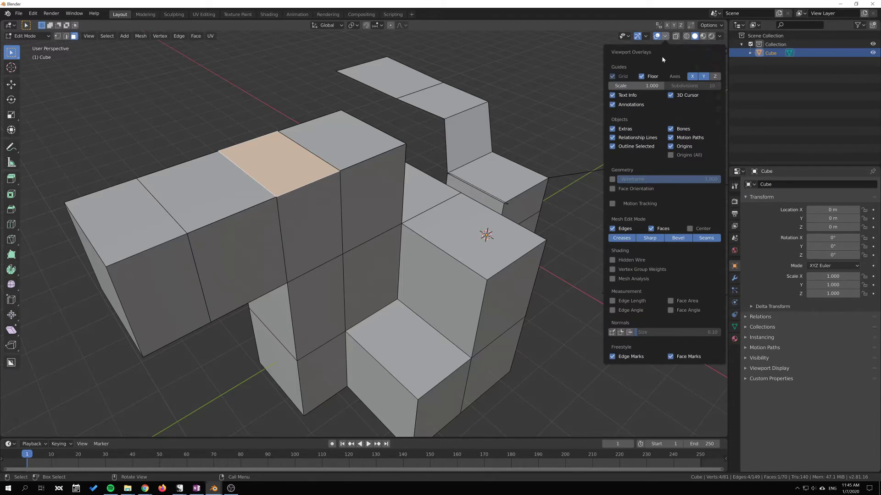
pyautogui.click(612, 228)
pyautogui.click(690, 228)
# Examine the face center dots on the thin strip's faces and along the edges of the overhang's cancelled-extrusion top face
pyautogui.click(441, 93)
pyautogui.click(391, 78)
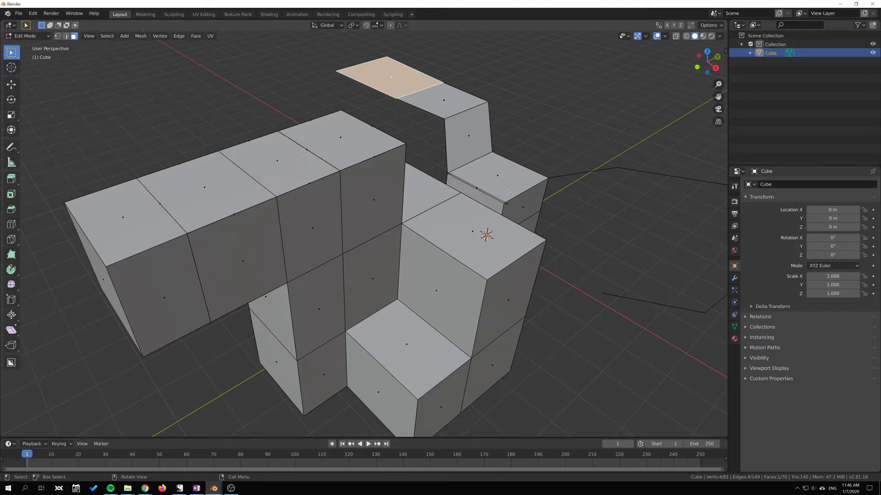
pyautogui.click(497, 176)
pyautogui.keyDown('shift'); pyautogui.moveTo(352, 213); pyautogui.dragTo(389, 225, button='middle'); pyautogui.keyUp('shift')
pyautogui.click(376, 196)
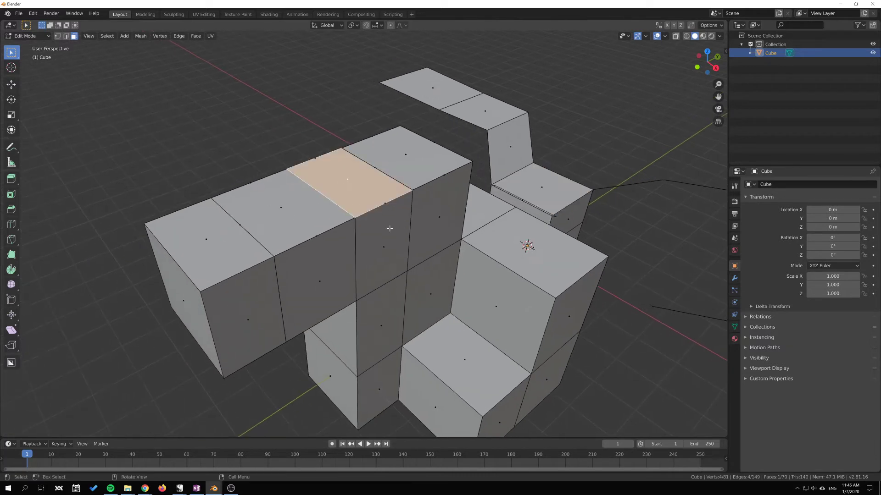
pyautogui.scroll(1, 385, 213)
pyautogui.scroll(5, 384, 212)
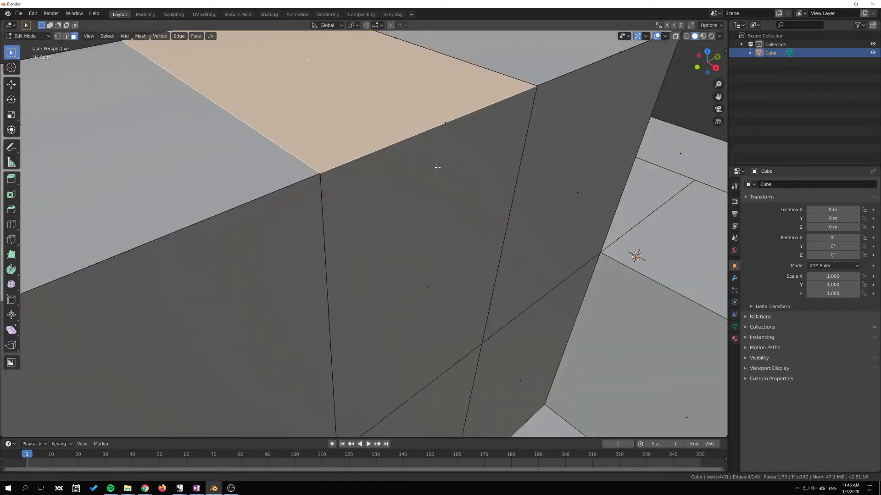
pyautogui.keyDown('shift'); pyautogui.moveTo(437, 167); pyautogui.dragTo(365, 232, button='middle'); pyautogui.keyUp('shift')
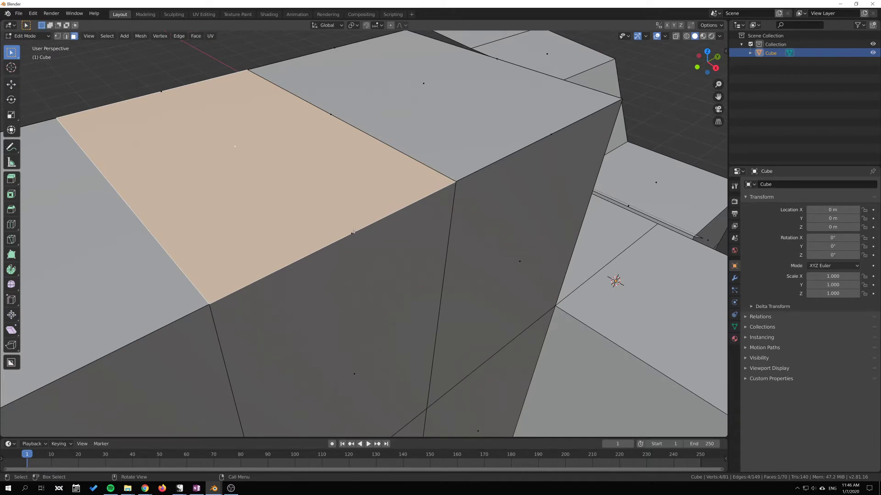
pyautogui.scroll(-7, 366, 225)
pyautogui.moveTo(365, 225); pyautogui.dragTo(339, 216, button='middle')
# Move the selected overhang top face about 1.66 m upward and outward, and raise the innermost top face above the column
pyautogui.press('g')
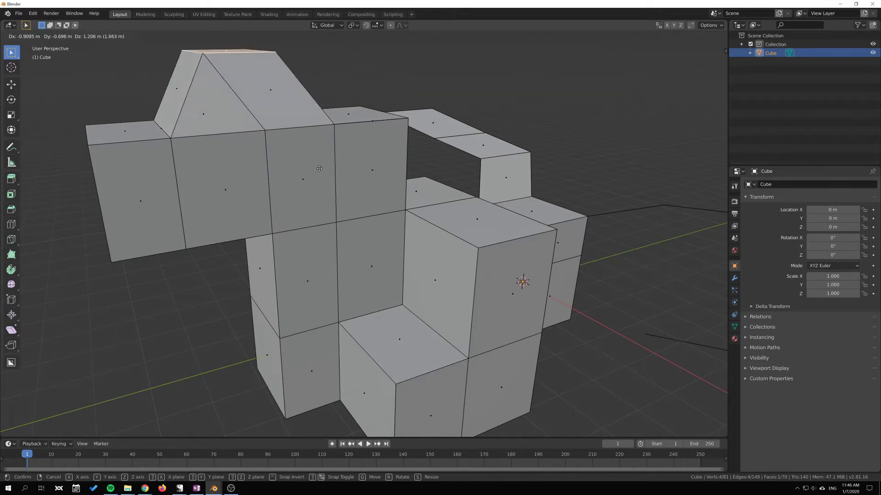
pyautogui.click(319, 169)
pyautogui.moveTo(319, 168); pyautogui.dragTo(257, 170, button='middle')
pyautogui.click(289, 160)
pyautogui.press('g')
pyautogui.click(287, 102)
pyautogui.press('g')
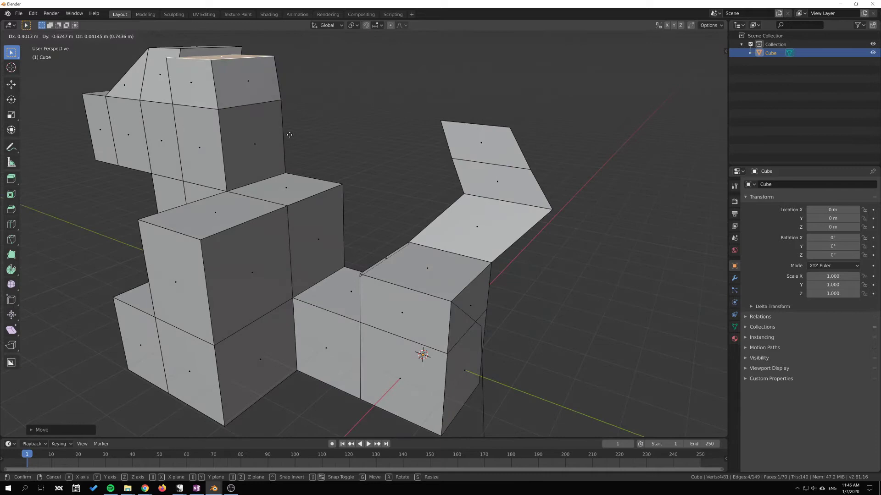
pyautogui.press('Escape')
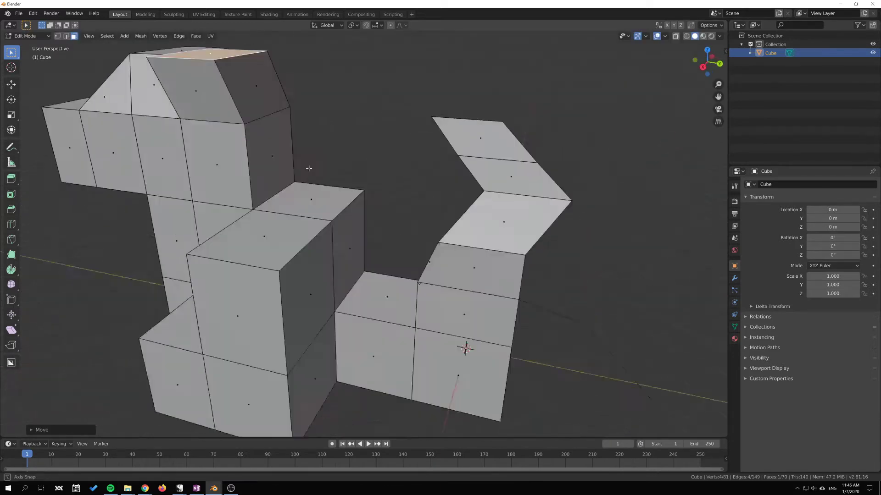
pyautogui.moveTo(464, 350); pyautogui.dragTo(338, 224, button='middle')
pyautogui.click(286, 227)
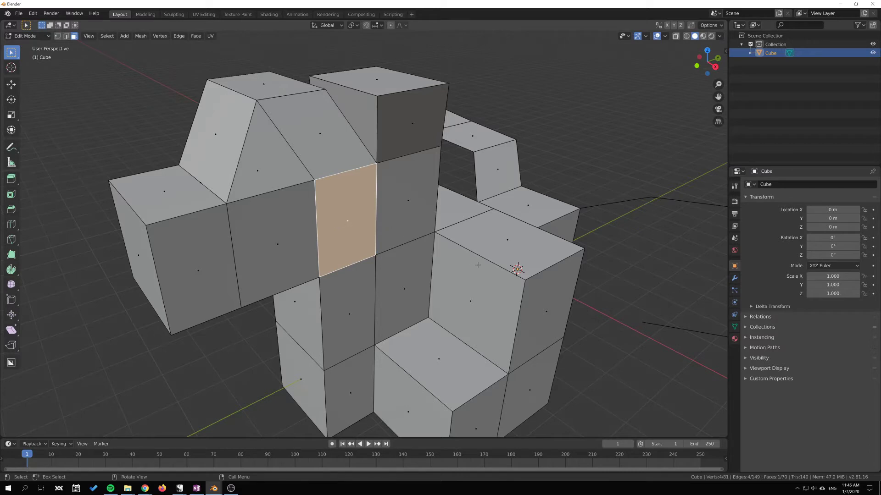
# Leave Edit Mode and delete the extruded object
pyautogui.press('Tab')
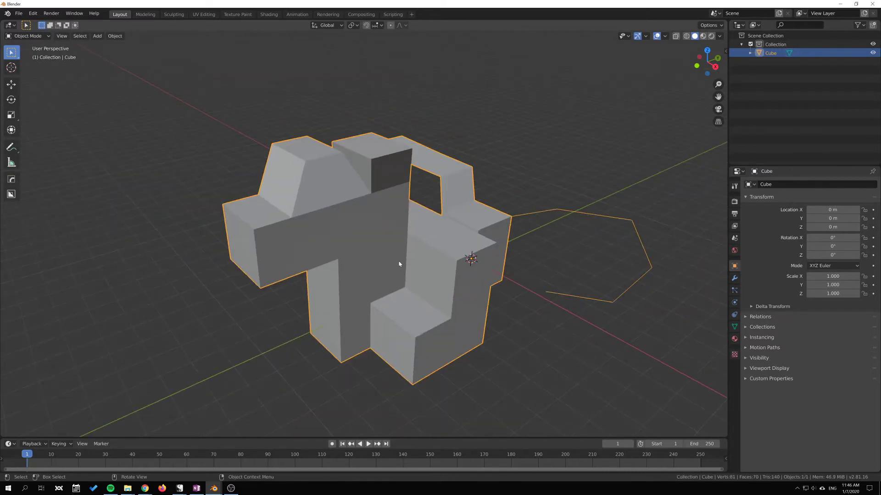
pyautogui.moveTo(399, 264); pyautogui.dragTo(302, 239, button='middle')
pyautogui.press('x')
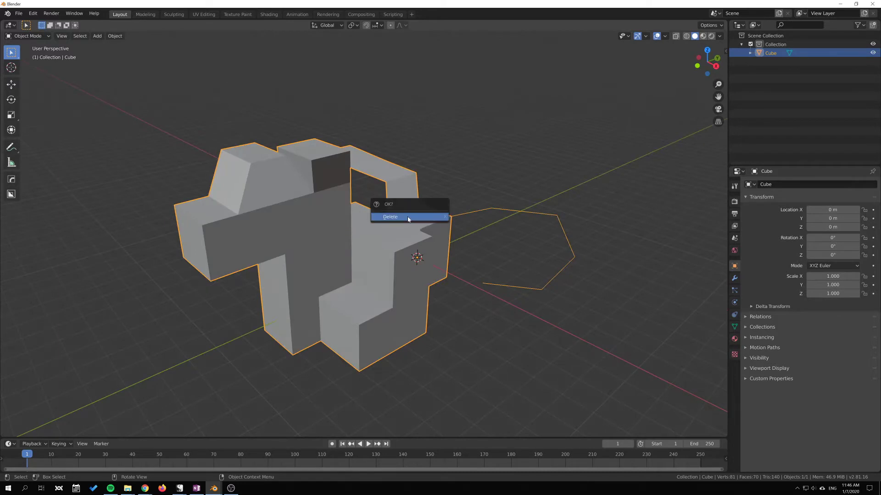
pyautogui.click(408, 218)
# Add a new cube mesh to the empty scene
pyautogui.hotkey('shift', 'a')
pyautogui.moveTo(428, 251)
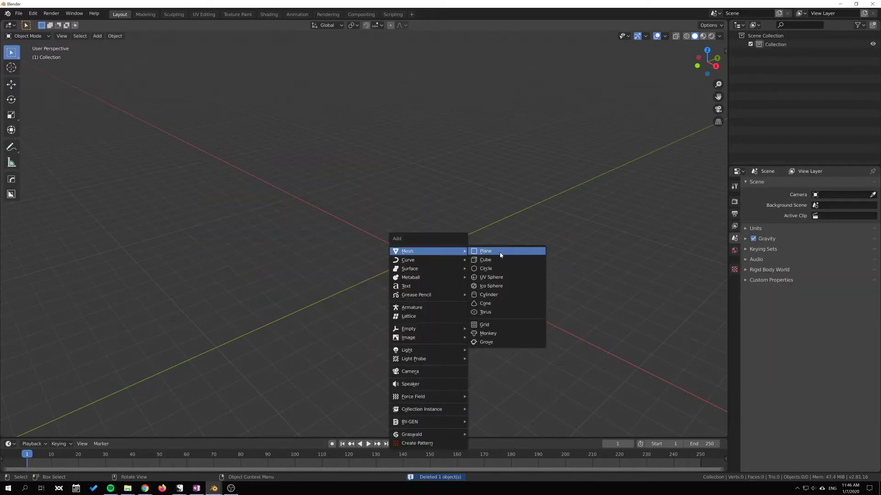
pyautogui.click(485, 259)
pyautogui.keyDown('shift'); pyautogui.moveTo(494, 261); pyautogui.dragTo(423, 233, button='middle'); pyautogui.keyUp('shift')
pyautogui.scroll(3, 465, 205)
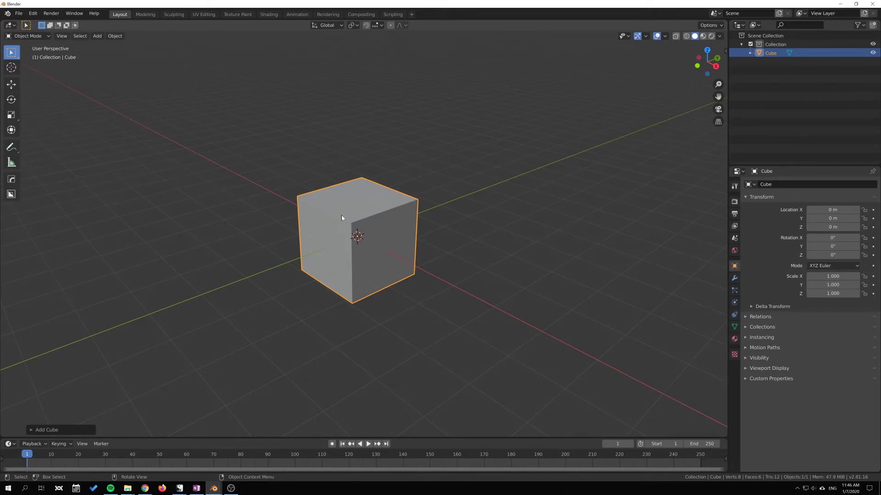
# In the new cube's Edit Mode, select the top face and activate the Extrude Region tool
pyautogui.press('Tab')
pyautogui.keyDown('shift'); pyautogui.moveTo(325, 198); pyautogui.dragTo(302, 191, button='middle'); pyautogui.keyUp('shift')
pyautogui.click(323, 200)
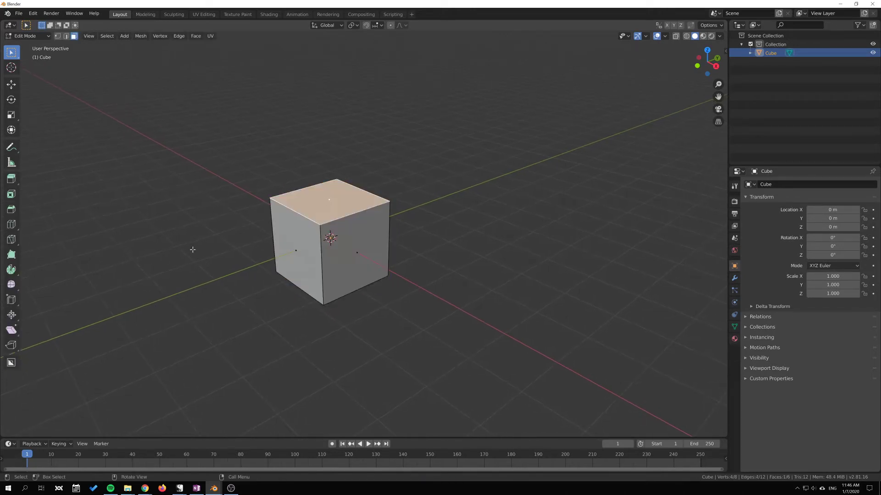
pyautogui.moveTo(11, 179); pyautogui.dragTo(41, 181)
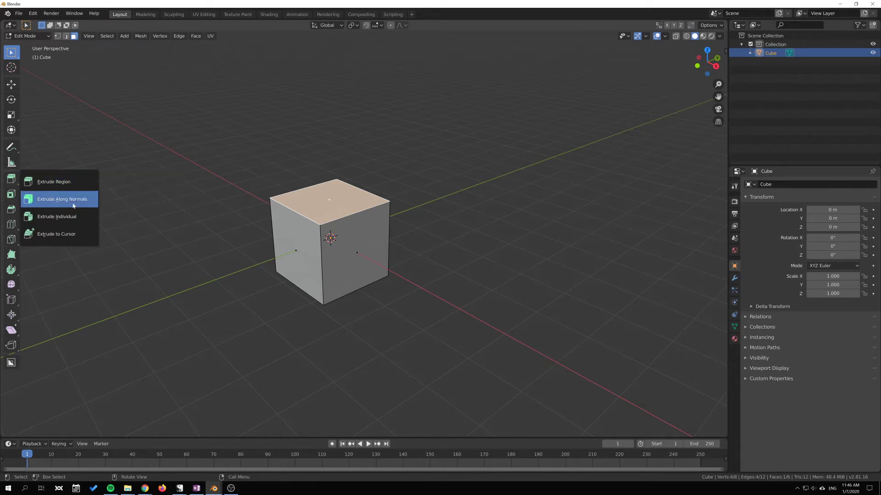
pyautogui.click(54, 182)
# In top view, extrude the cube's negative-Y side face outward by about one cube length, and return to the Select Box tool
pyautogui.click(300, 257)
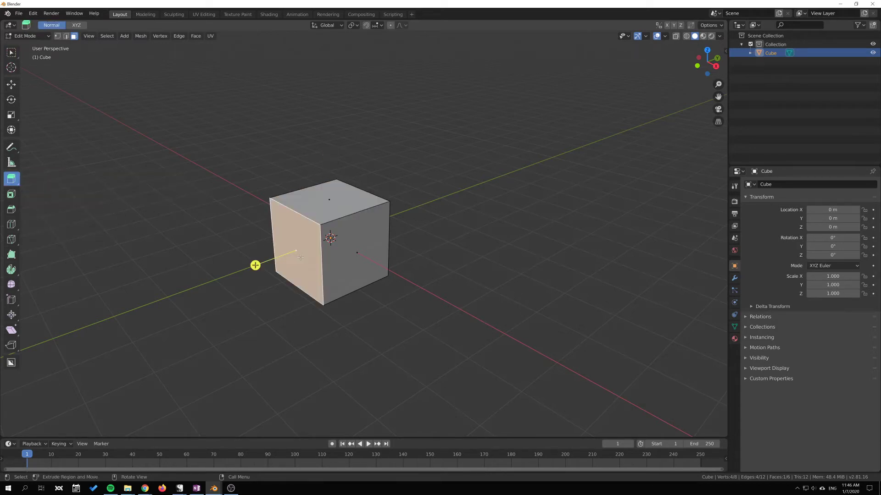
pyautogui.scroll(-3, 300, 257)
pyautogui.press('KP_7')
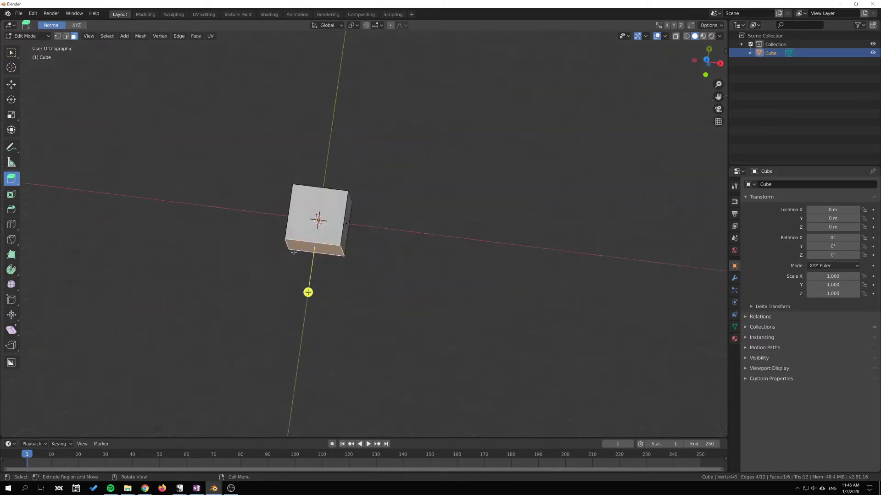
pyautogui.keyDown('shift'); pyautogui.moveTo(316, 252); pyautogui.dragTo(346, 221, button='middle'); pyautogui.keyUp('shift')
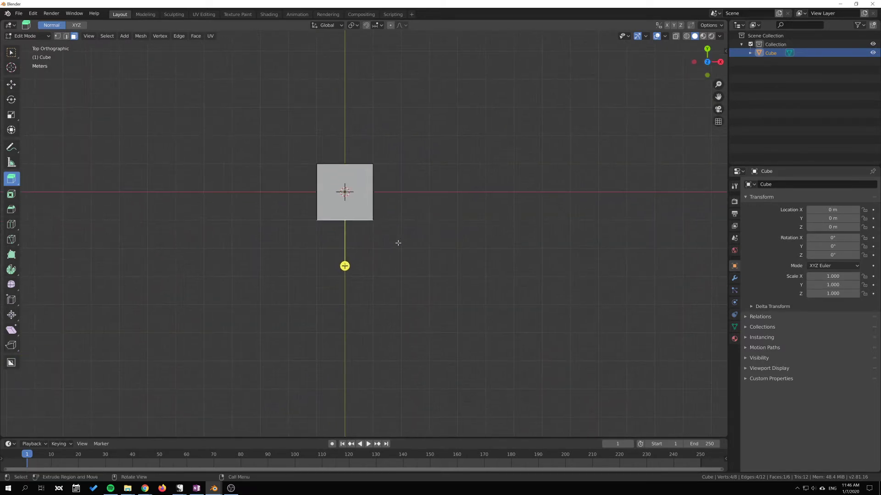
pyautogui.press('e')
pyautogui.click(387, 299)
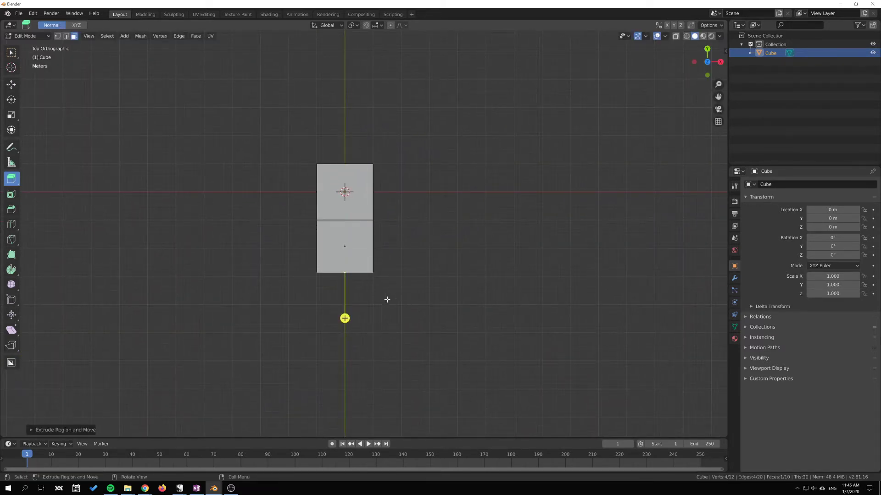
pyautogui.click(10, 54)
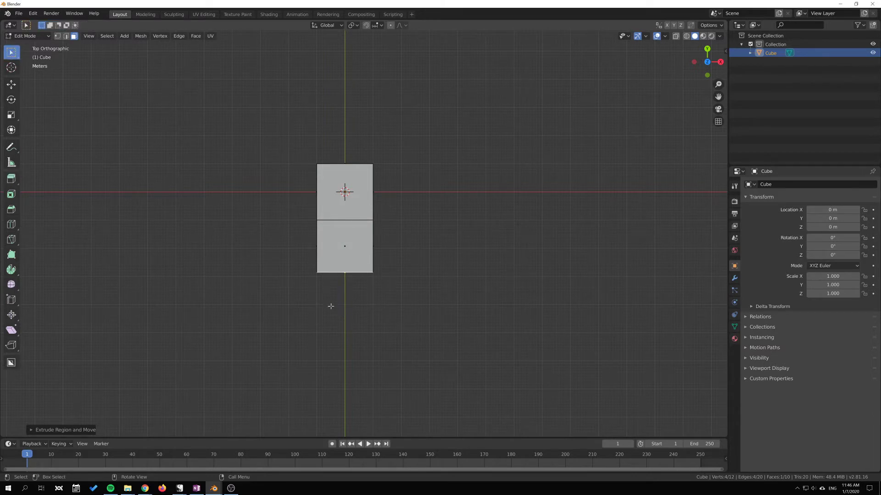
# Move the end face toward positive X, extrude a diagonal segment from it, and rotate the new end face counterclockwise to follow the bend
pyautogui.press('g')
pyautogui.click(481, 371)
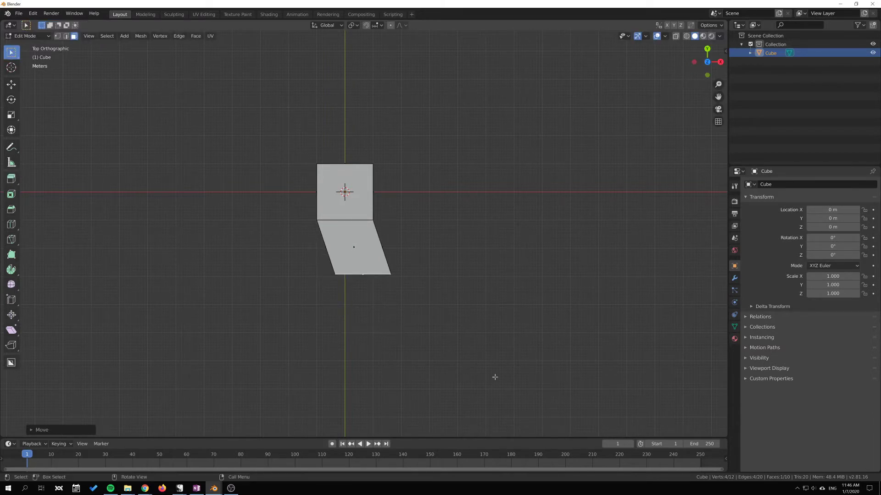
pyautogui.press('e')
pyautogui.press('r')
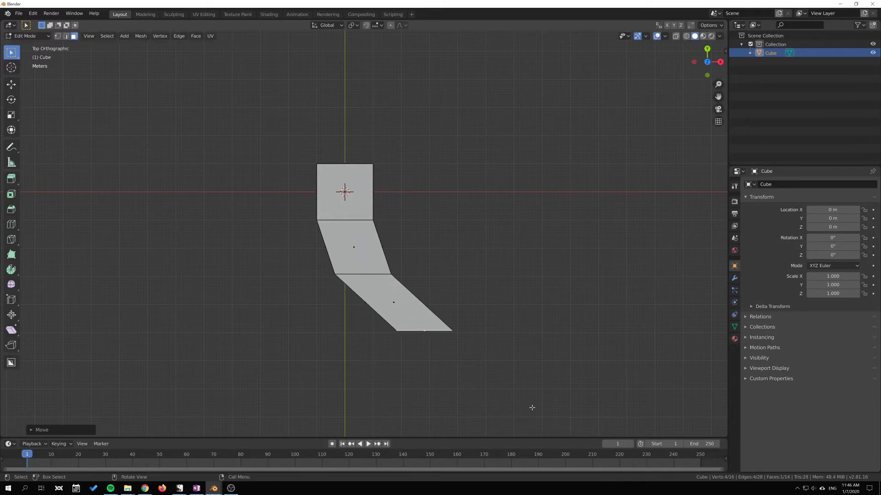
pyautogui.click(516, 317)
# Extrude a fourth, longer segment toward positive X and rotate its end face to continue the curve
pyautogui.press('e')
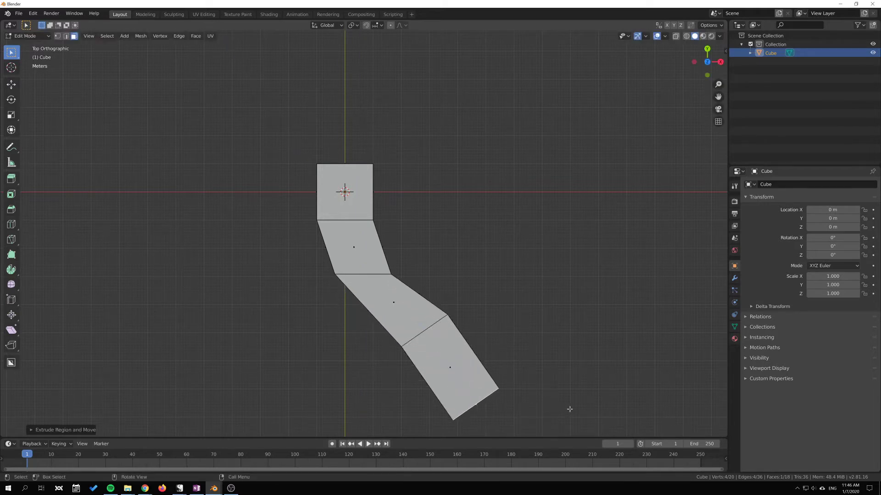
pyautogui.click(642, 367)
pyautogui.press('r')
pyautogui.click(607, 322)
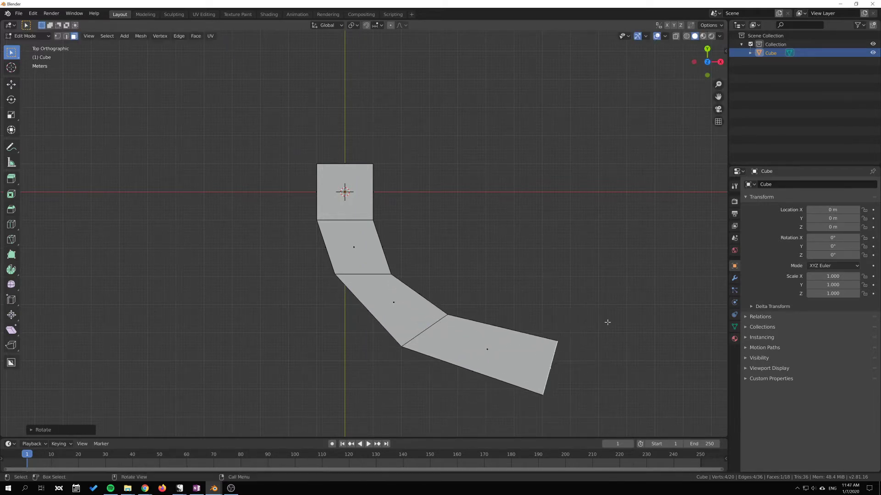
# Select the edge loop between the second and third segments and rotate it by about -31° to smooth the bend
pyautogui.press('a')
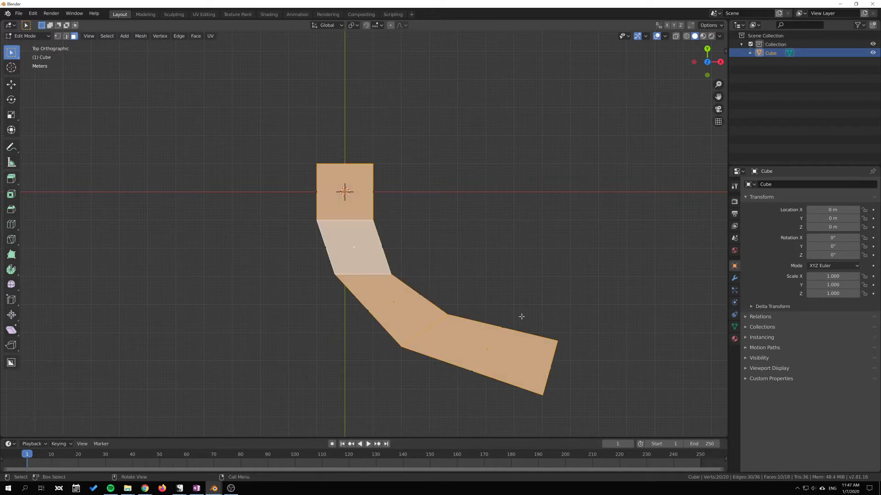
pyautogui.keyDown('alt'); pyautogui.click(374, 276); pyautogui.keyUp('alt')
pyautogui.press('r')
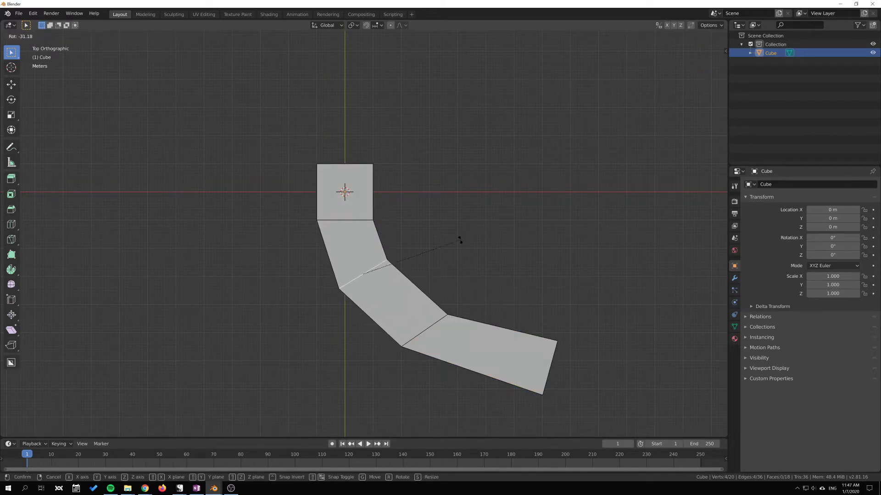
pyautogui.click(460, 240)
# Switch to face selection and select the four side faces along the inside of the curve
pyautogui.moveTo(581, 350); pyautogui.dragTo(403, 266, button='middle')
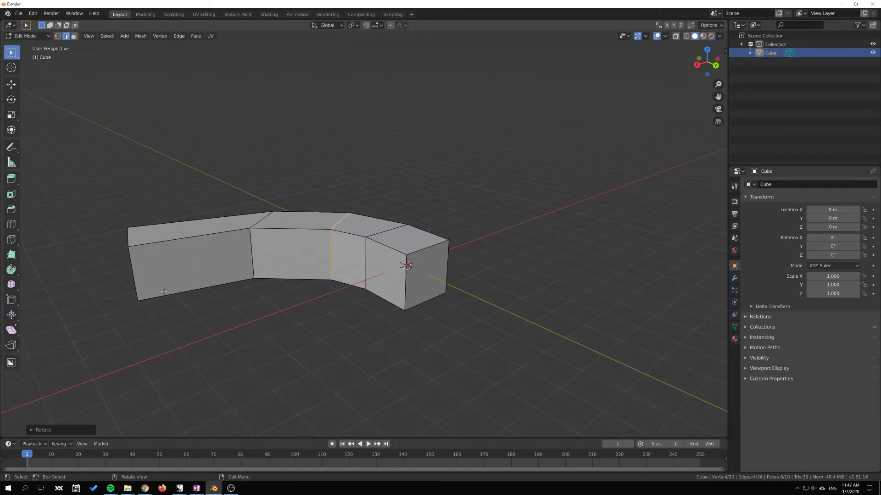
pyautogui.press('3')
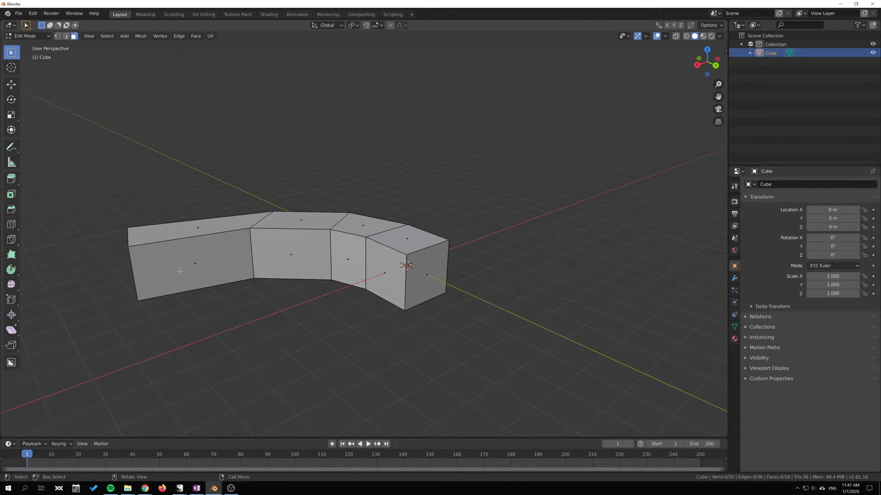
pyautogui.click(180, 271)
pyautogui.keyDown('shift'); pyautogui.click(290, 257); pyautogui.keyUp('shift')
pyautogui.keyDown('shift'); pyautogui.click(347, 261); pyautogui.keyUp('shift')
pyautogui.keyDown('shift'); pyautogui.click(385, 277); pyautogui.keyUp('shift')
# Extrude the four selected inner side faces together as a region, four times in succession
pyautogui.moveTo(386, 277); pyautogui.dragTo(421, 364, button='middle')
pyautogui.press('e')
pyautogui.click(378, 420)
pyautogui.scroll(-3, 400, 393)
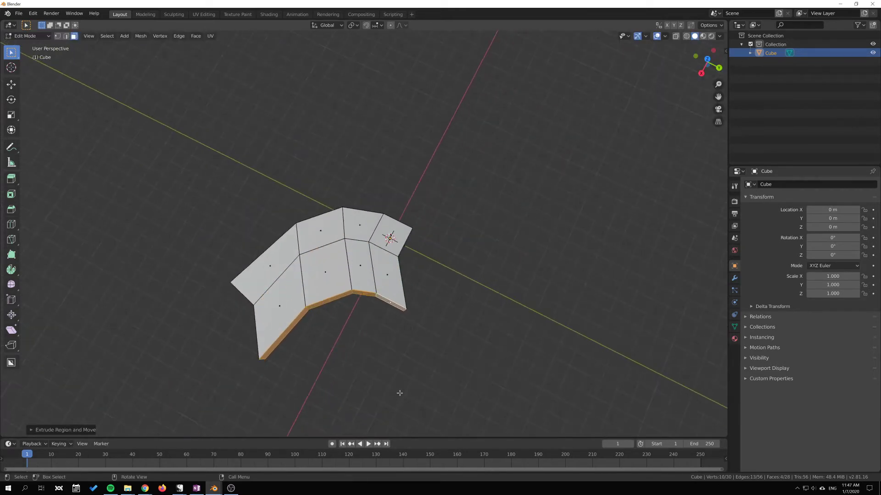
pyautogui.keyDown('shift'); pyautogui.moveTo(399, 393); pyautogui.dragTo(453, 372, button='middle'); pyautogui.keyUp('shift')
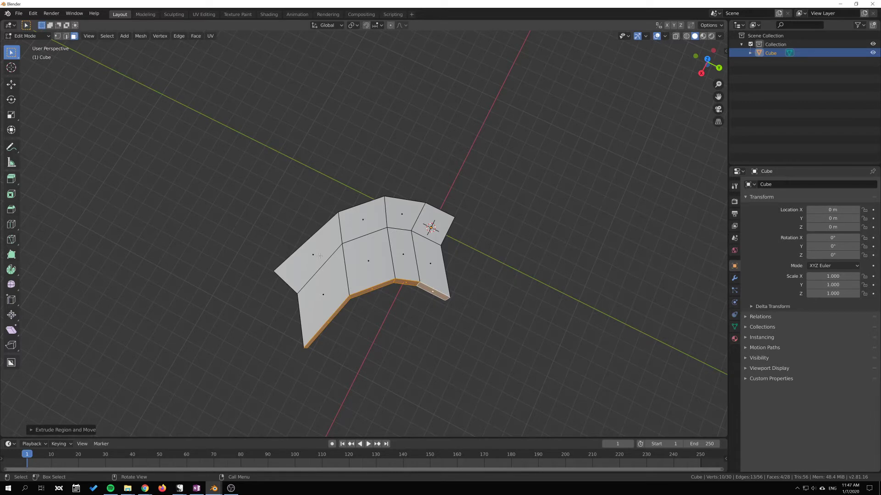
pyautogui.press('e')
pyautogui.click(434, 386)
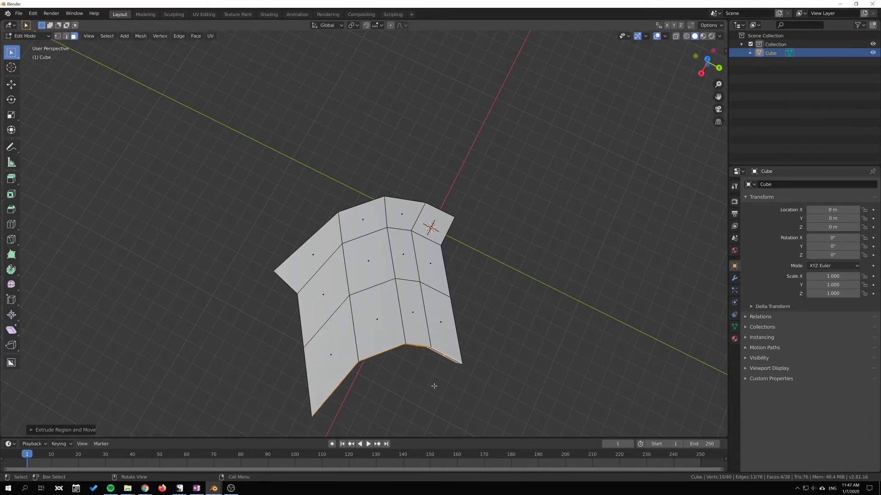
pyautogui.scroll(-1, 421, 325)
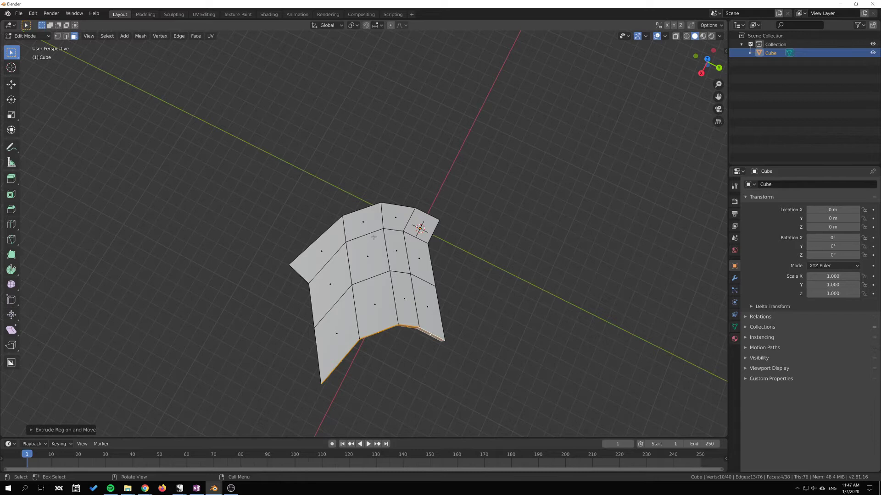
pyautogui.press('e')
pyautogui.click(372, 261)
pyautogui.keyDown('shift'); pyautogui.moveTo(369, 243); pyautogui.dragTo(377, 158, button='middle'); pyautogui.keyUp('shift')
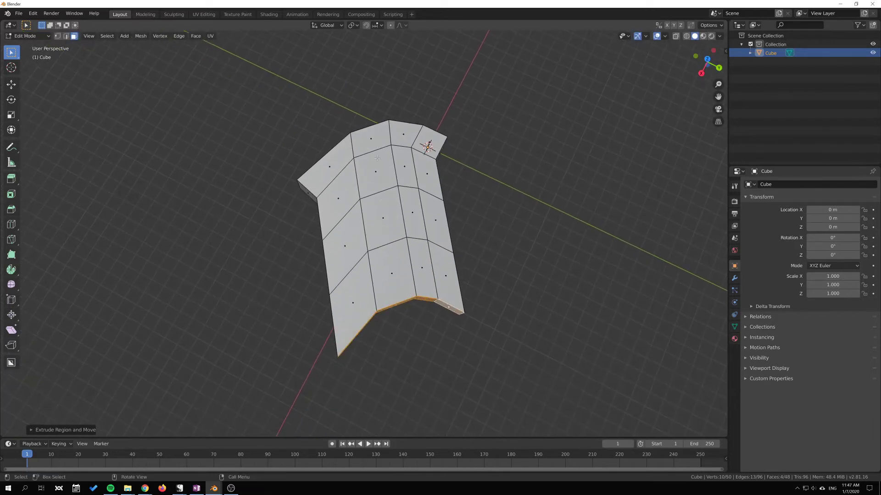
pyautogui.press('e')
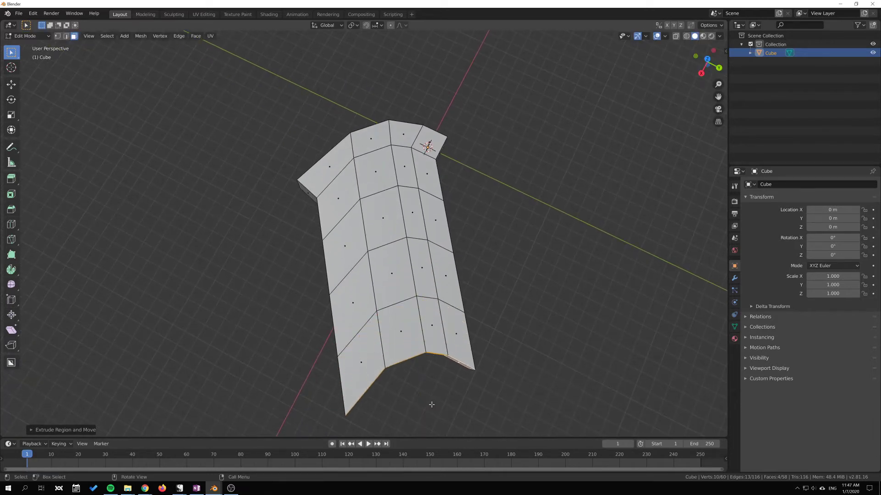
pyautogui.click(429, 403)
# Undo the successive region extrusions, keeping the four inner side faces of the curved strip selected
pyautogui.moveTo(429, 403); pyautogui.dragTo(389, 240, button='middle')
pyautogui.hotkey('ctrl', 'z')
pyautogui.hotkey('ctrl', 'z')
pyautogui.hotkey('ctrl', 'z')
pyautogui.hotkey('ctrl', 'z')
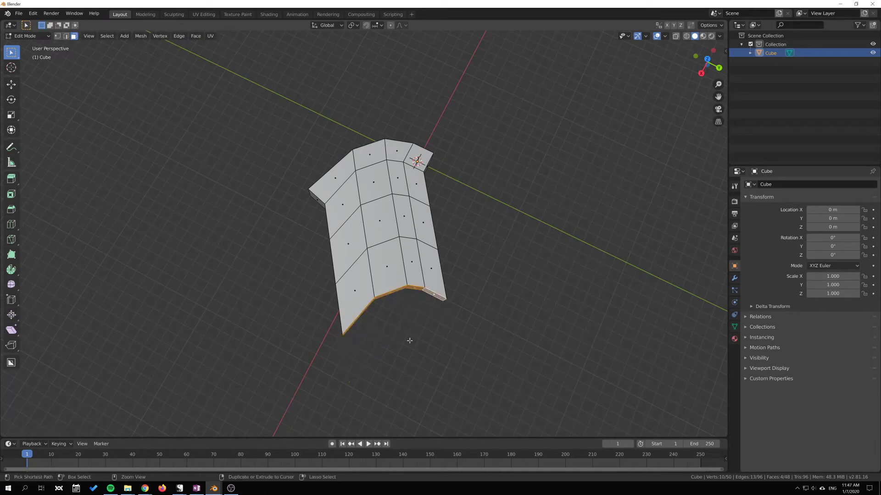
pyautogui.moveTo(391, 306)
pyautogui.mouseDown(button='middle')
pyautogui.moveTo(412, 252)
pyautogui.moveTo(393, 295)
pyautogui.mouseUp(button='middle')
pyautogui.scroll(4, 399, 279)
pyautogui.moveTo(364, 239); pyautogui.dragTo(399, 245, button='middle')
pyautogui.moveTo(272, 271)
pyautogui.mouseDown(button='middle')
pyautogui.moveTo(412, 274)
pyautogui.moveTo(405, 297)
pyautogui.moveTo(275, 278)
pyautogui.mouseUp(button='middle')
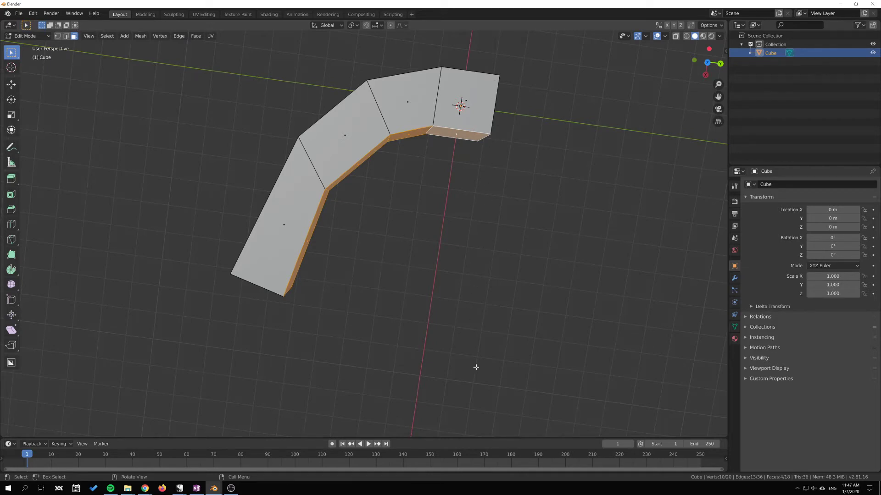
# Try one regular region extrusion of the four inner faces in a shared direction, and undo it
pyautogui.moveTo(476, 367); pyautogui.dragTo(374, 325, button='middle')
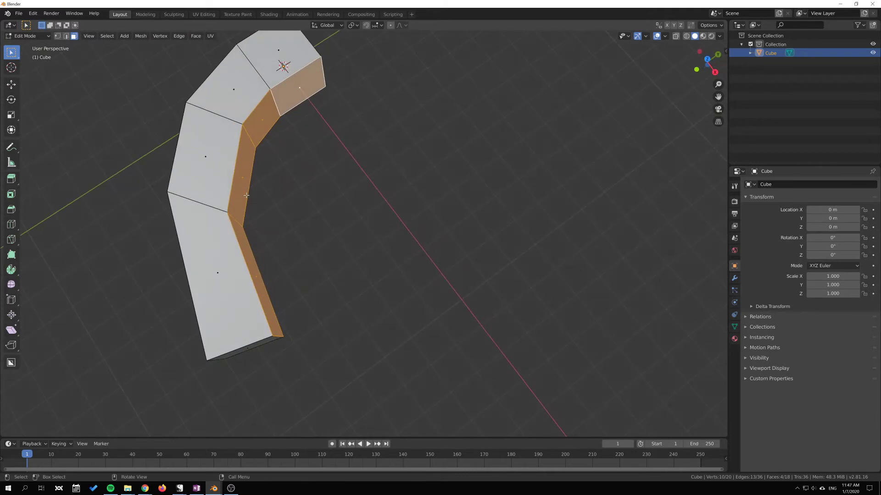
pyautogui.moveTo(246, 196); pyautogui.dragTo(324, 274, button='middle')
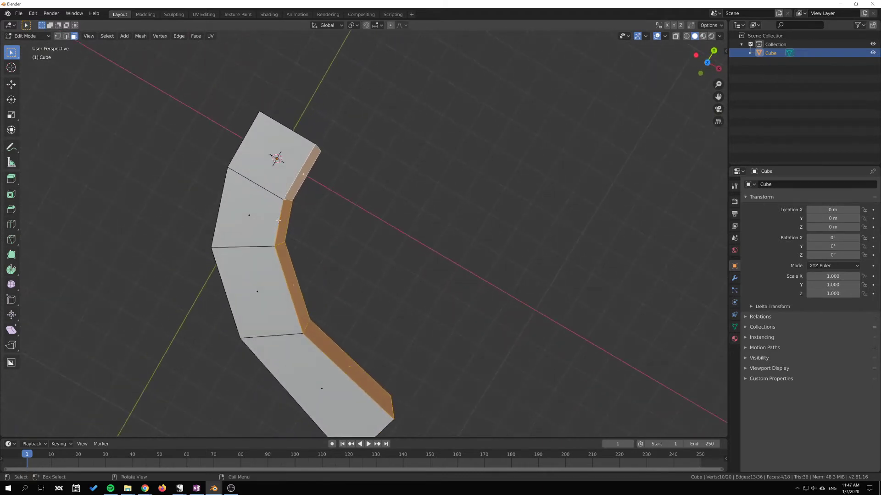
pyautogui.moveTo(278, 220); pyautogui.dragTo(357, 219, button='middle')
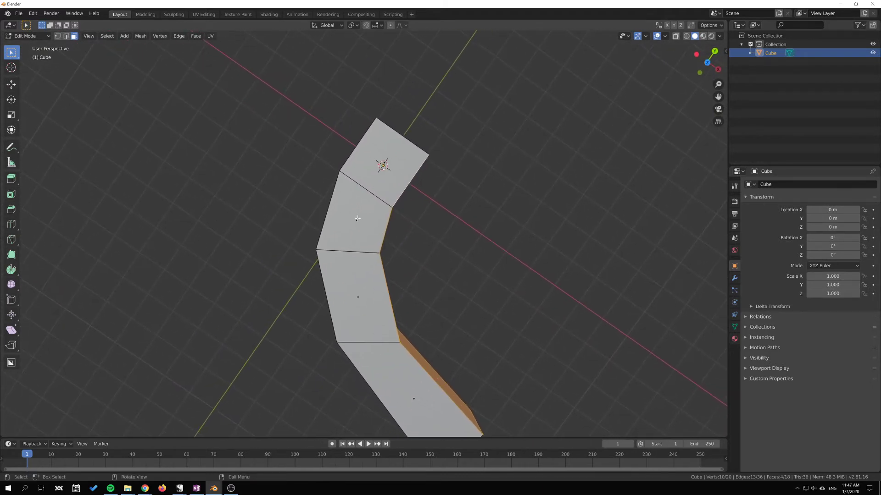
pyautogui.press('e')
pyautogui.click(491, 251)
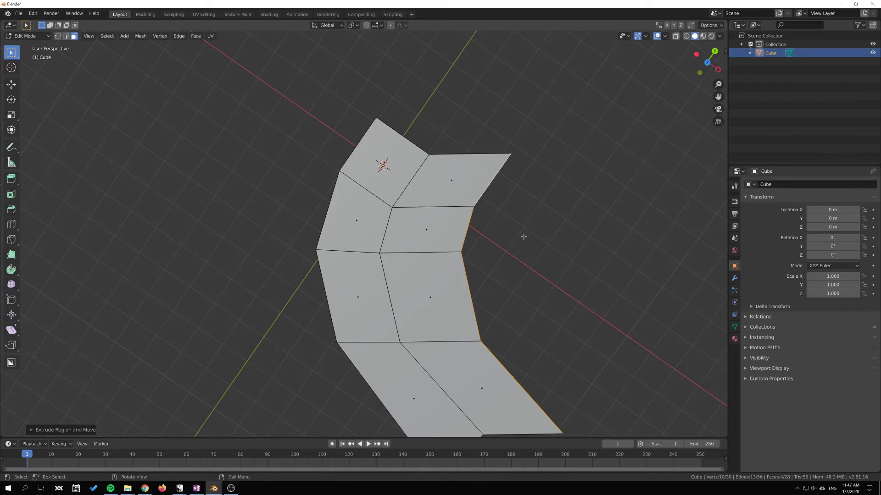
pyautogui.hotkey('ctrl', 'z')
# Extrude the four inner side faces along their normals toward the inside of the curve
pyautogui.moveTo(531, 299); pyautogui.dragTo(508, 225, button='middle')
pyautogui.hotkey('alt', 'e')
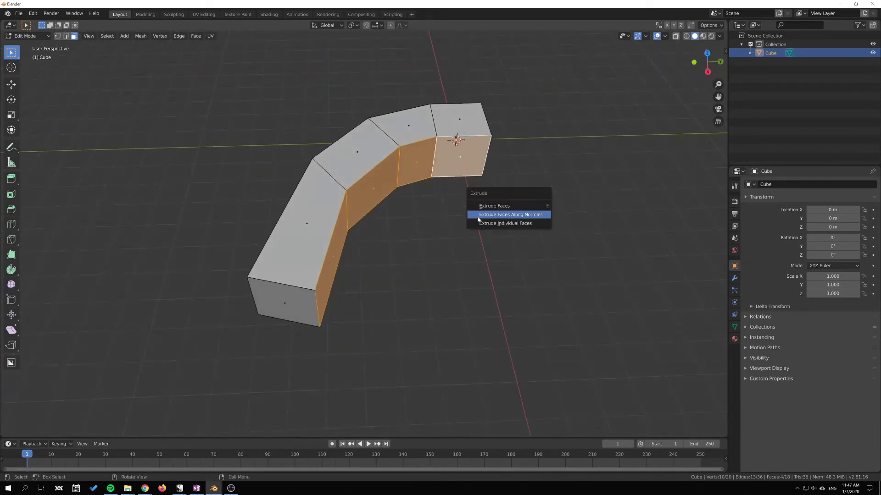
pyautogui.click(485, 217)
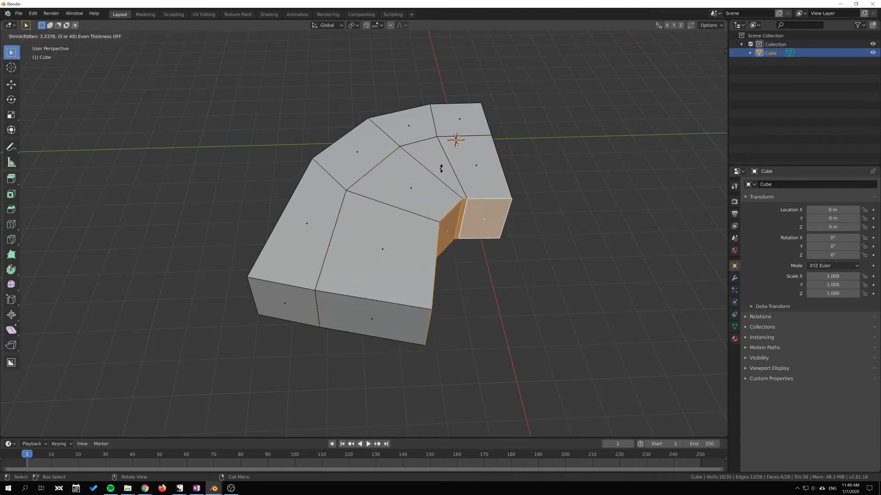
pyautogui.click(449, 189)
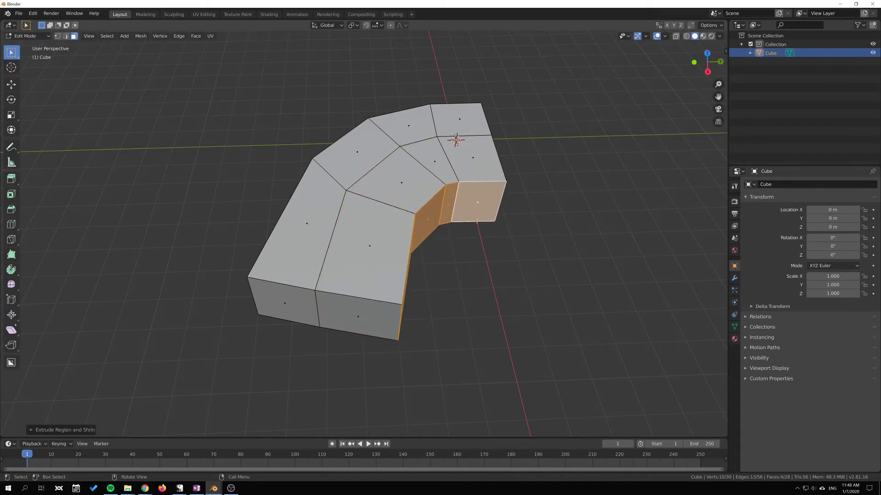
# Add a second, shorter extrusion along normals to the same inner faces
pyautogui.moveTo(449, 189); pyautogui.dragTo(435, 277, button='middle')
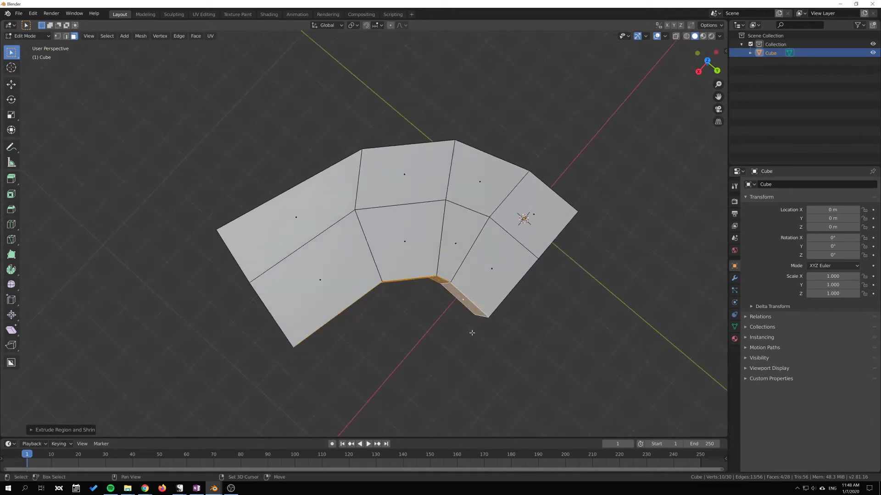
pyautogui.keyDown('shift'); pyautogui.moveTo(472, 330); pyautogui.dragTo(453, 262, button='middle'); pyautogui.keyUp('shift')
pyautogui.hotkey('alt', 'e')
pyautogui.click(455, 272)
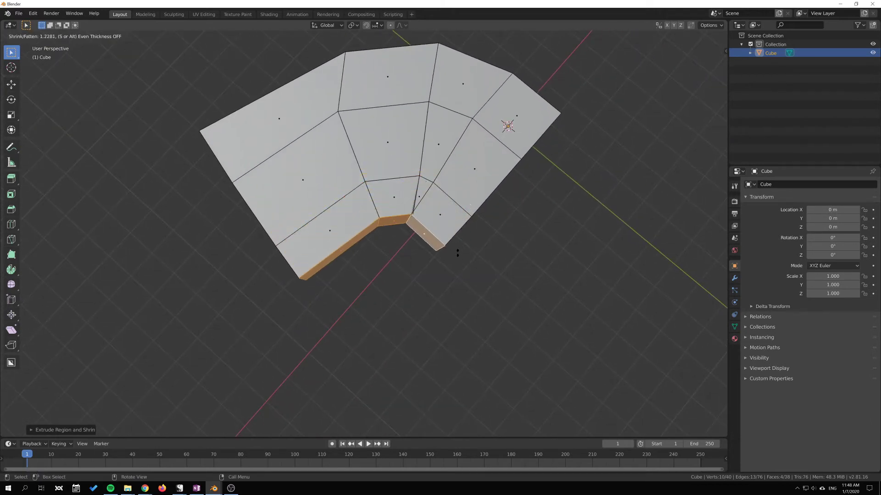
pyautogui.click(456, 261)
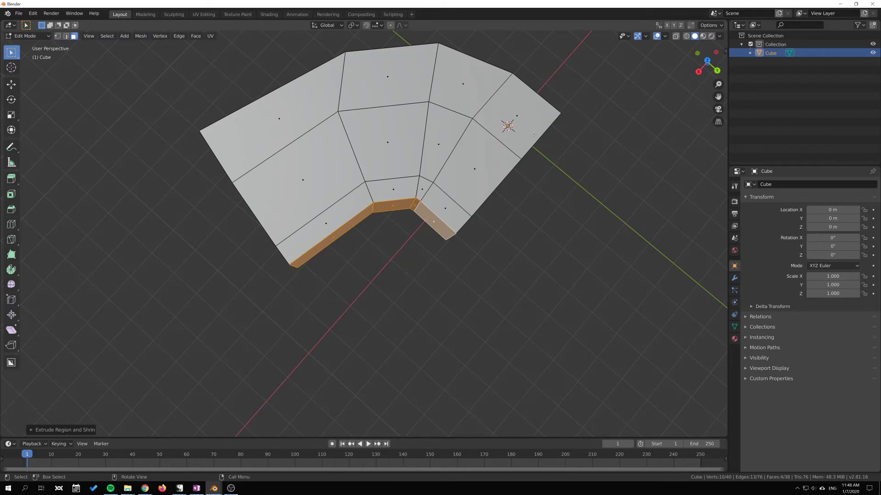
pyautogui.moveTo(464, 272); pyautogui.dragTo(515, 323, button='middle')
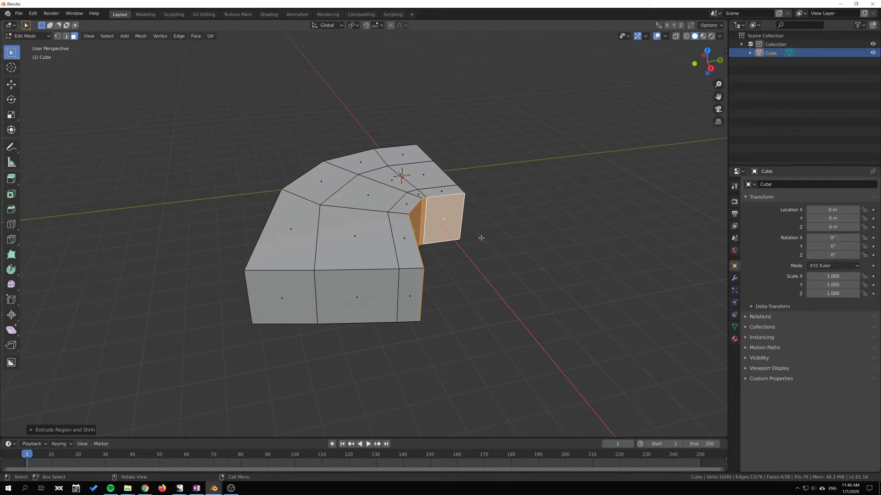
pyautogui.moveTo(481, 238); pyautogui.dragTo(246, 224, button='middle')
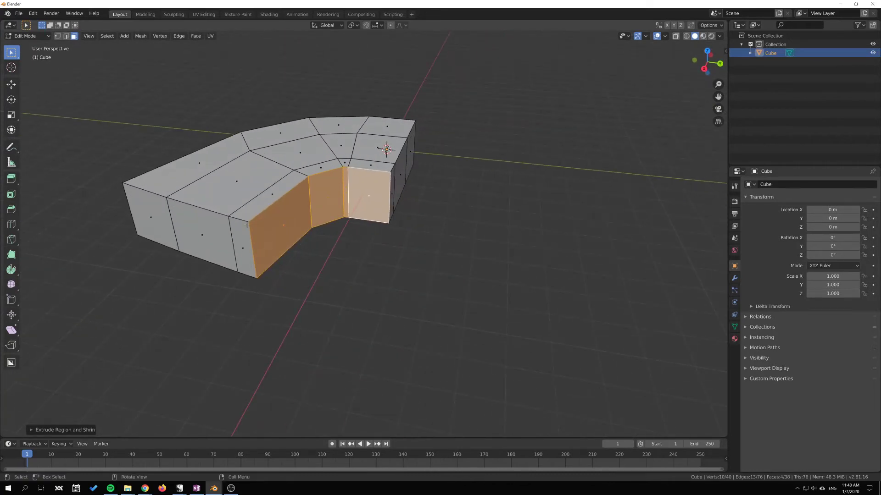
pyautogui.moveTo(389, 236); pyautogui.dragTo(406, 275, button='middle')
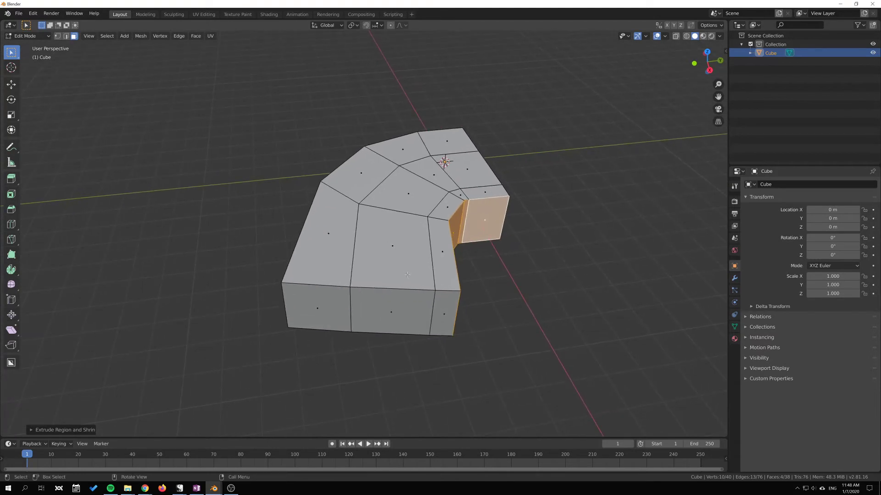
pyautogui.hotkey('alt', 'e')
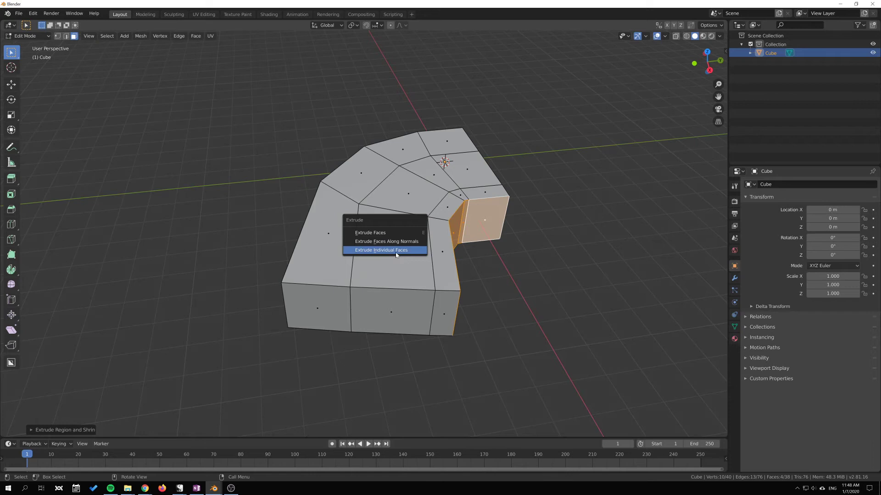
# Select two adjacent top faces of the curved block and extrude them upward together
pyautogui.click(385, 241)
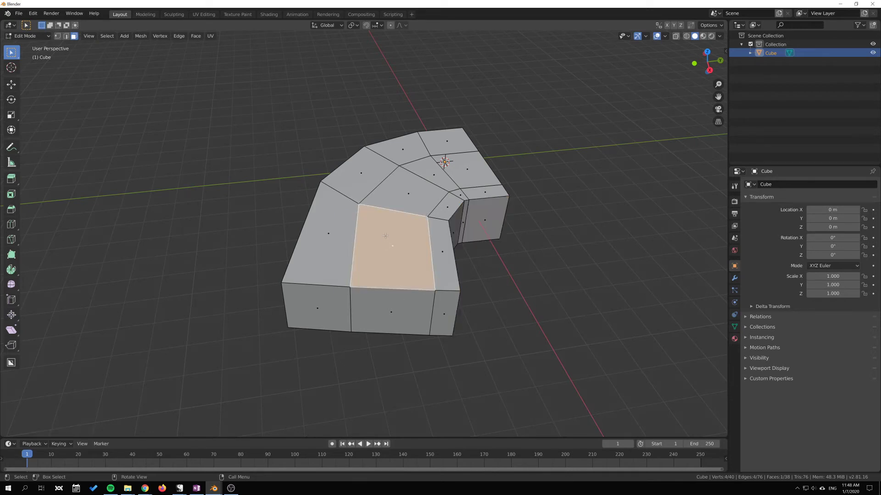
pyautogui.keyDown('shift'); pyautogui.click(408, 193); pyautogui.keyUp('shift')
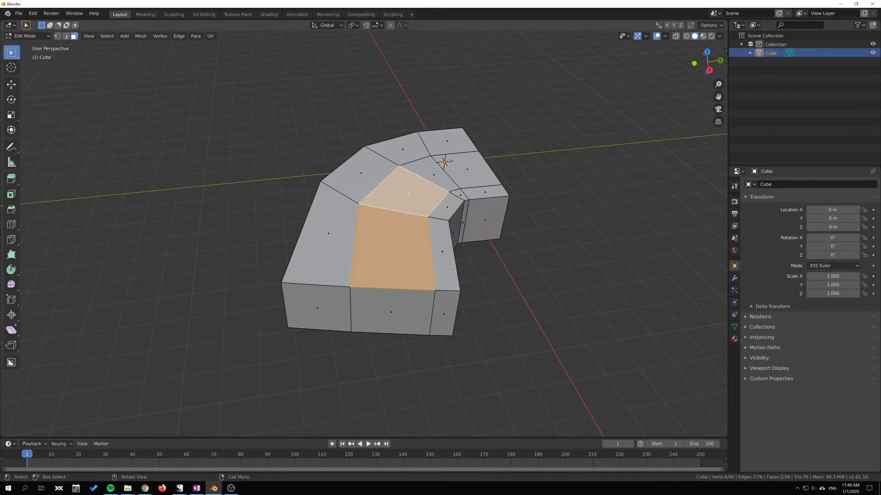
pyautogui.moveTo(346, 246); pyautogui.dragTo(383, 263, button='middle')
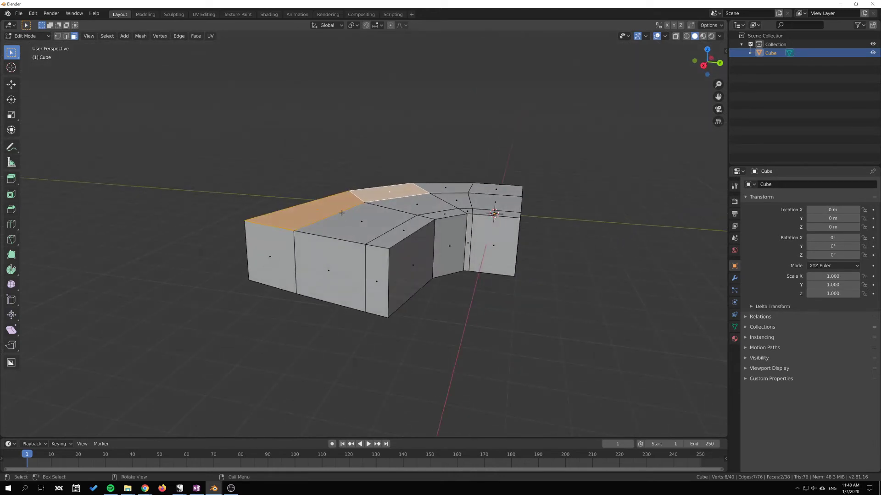
pyautogui.press('e')
pyautogui.click(354, 176)
# Try moving each raised top face of the curved block separately to test how they are joined, cancelling each move
pyautogui.moveTo(354, 177); pyautogui.dragTo(392, 212, button='middle')
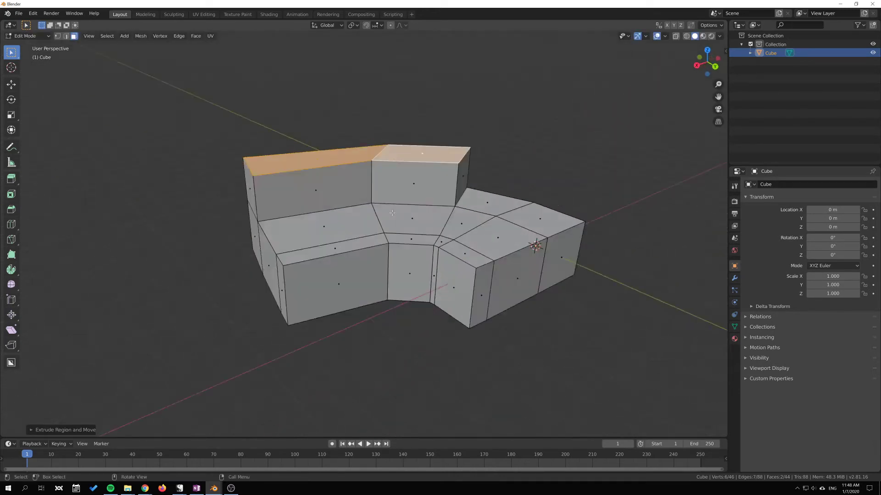
pyautogui.click(359, 159)
pyautogui.press('g')
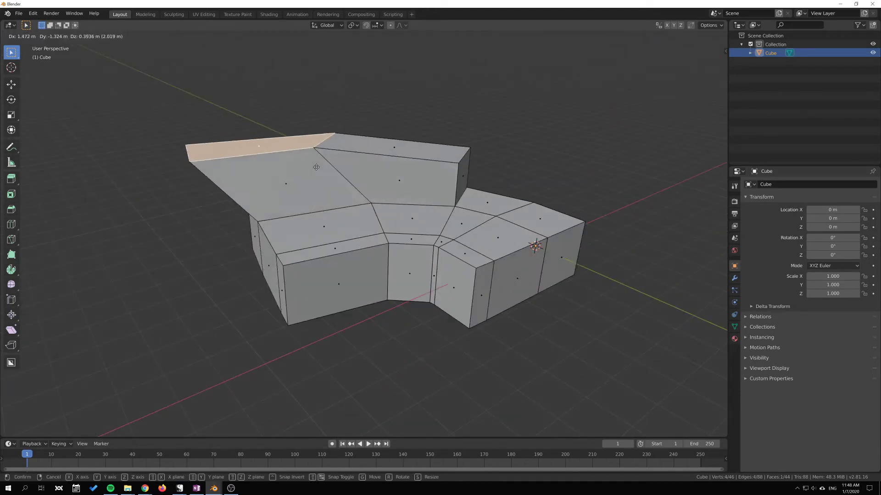
pyautogui.press('Escape')
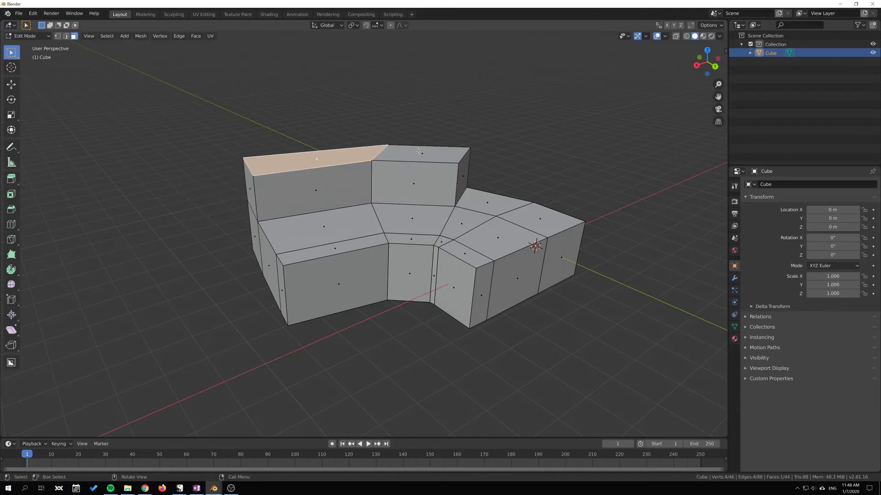
pyautogui.click(418, 151)
pyautogui.press('g')
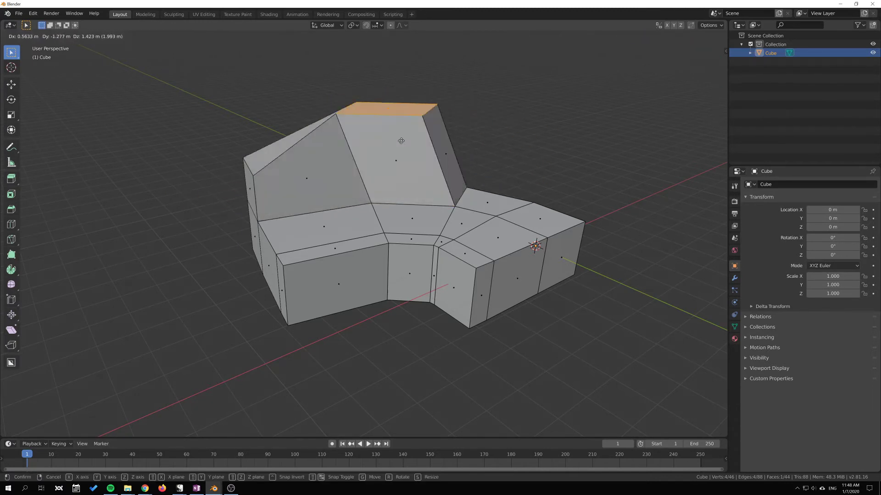
pyautogui.rightClick(436, 197)
pyautogui.moveTo(564, 215); pyautogui.dragTo(398, 195, button='middle')
pyautogui.press('g')
pyautogui.rightClick(461, 212)
pyautogui.press('g')
pyautogui.rightClick(399, 197)
# Select the three adjacent top faces at the lower end of the curved block and extrude them upward with Extrude Individual Faces
pyautogui.moveTo(307, 236); pyautogui.dragTo(406, 230, button='middle')
pyautogui.click(408, 227)
pyautogui.keyDown('shift'); pyautogui.click(325, 228); pyautogui.keyUp('shift')
pyautogui.keyDown('shift'); pyautogui.click(255, 230); pyautogui.keyUp('shift')
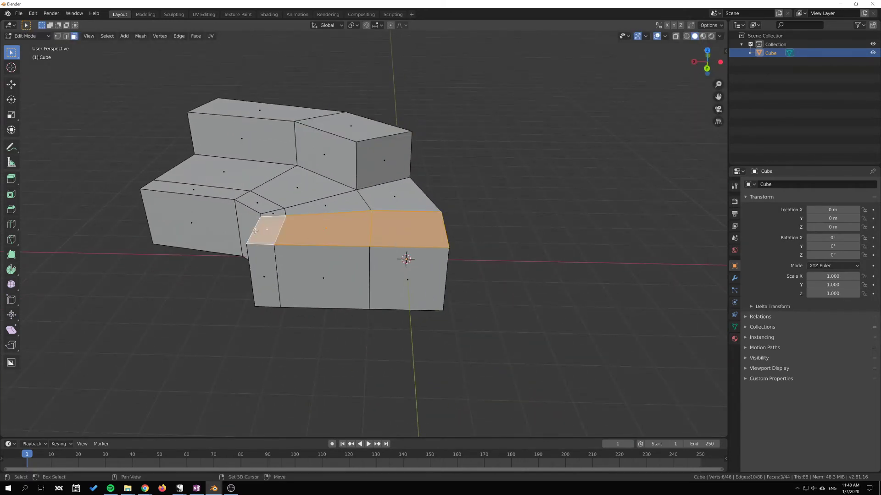
pyautogui.hotkey('alt', 'e')
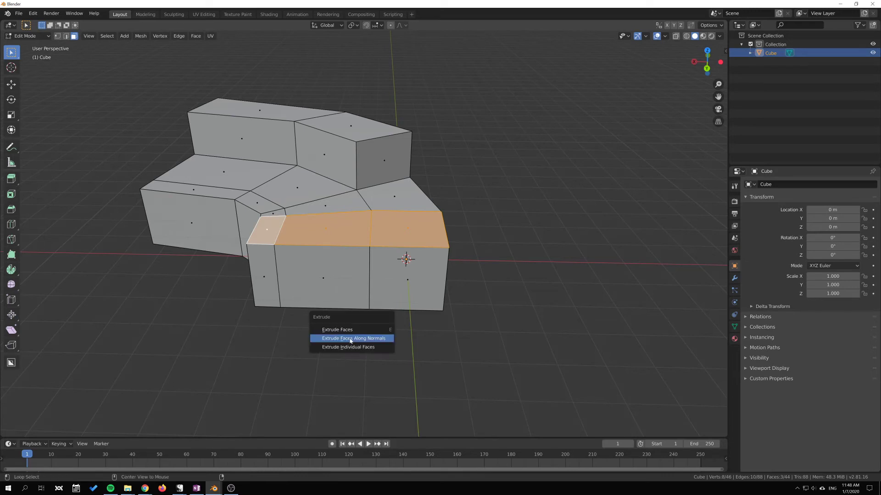
pyautogui.click(340, 347)
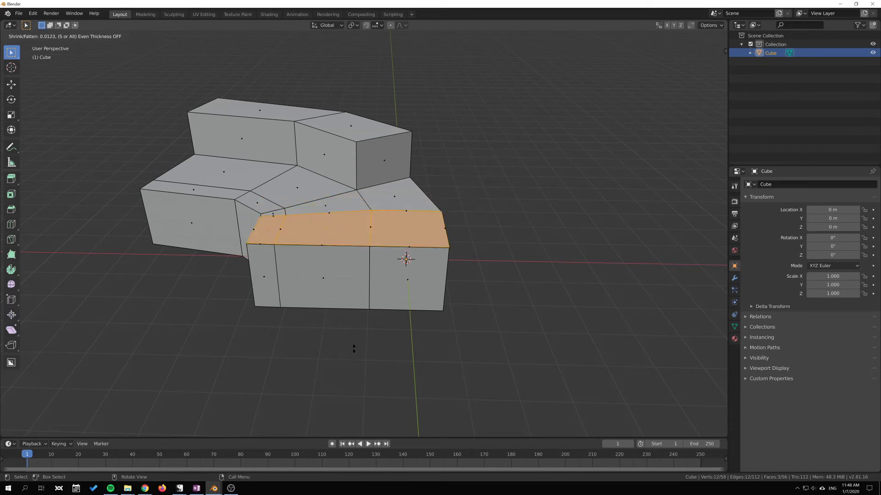
pyautogui.click(375, 198)
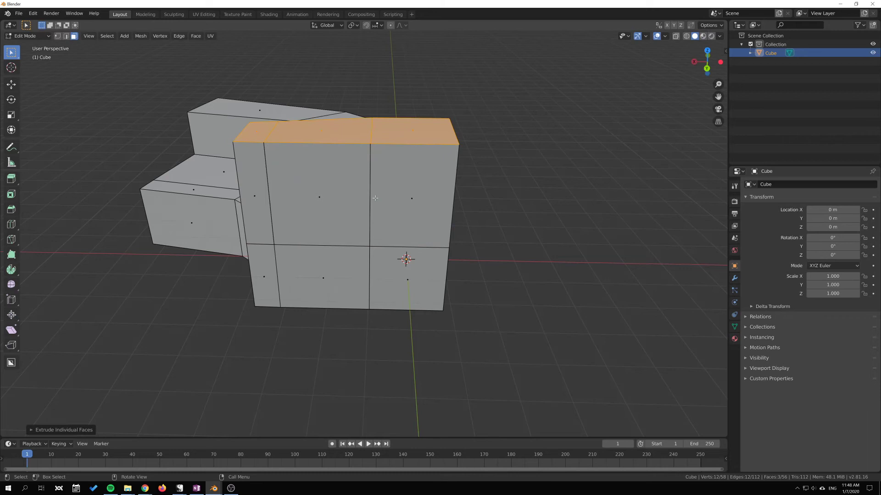
# Move the three individually extruded top faces sideways one by one so the columns separate
pyautogui.click(409, 137)
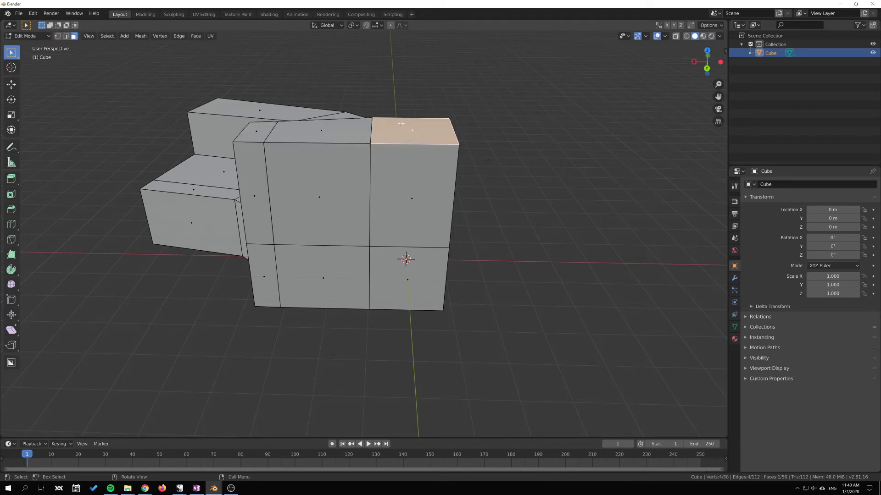
pyautogui.press('g')
pyautogui.click(429, 147)
pyautogui.click(341, 134)
pyautogui.press('g')
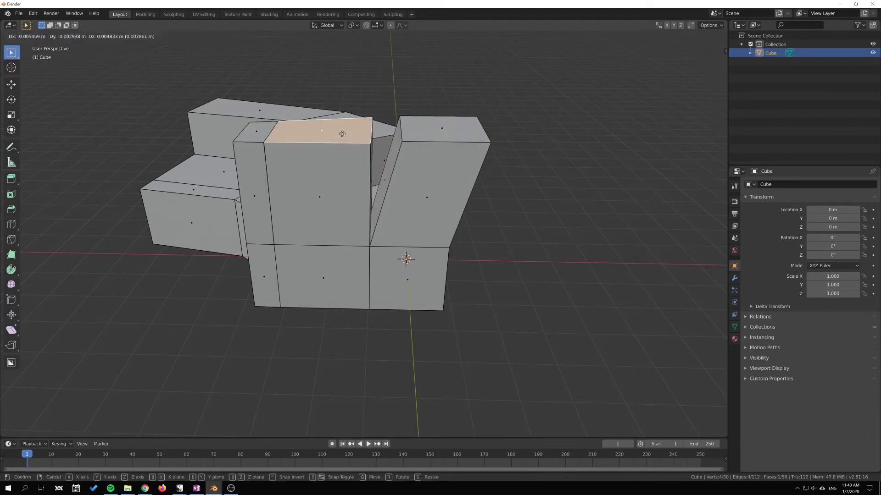
pyautogui.click(347, 132)
pyautogui.click(263, 132)
pyautogui.press('g')
pyautogui.click(220, 130)
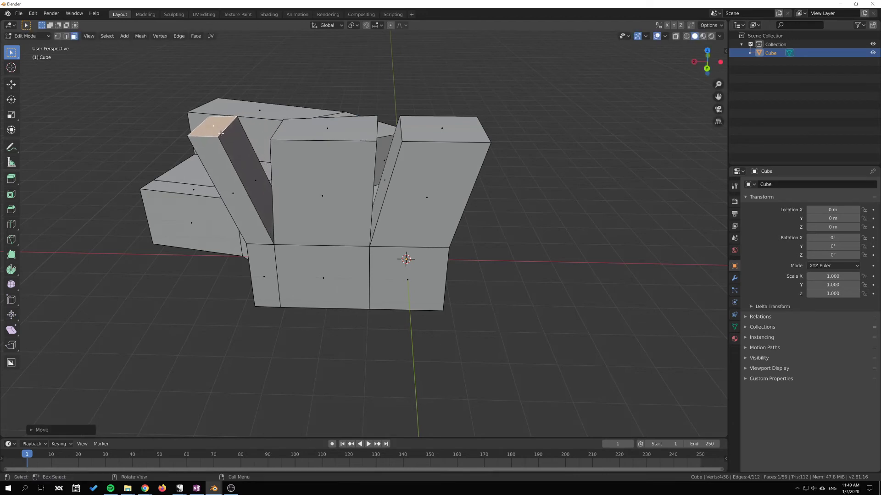
# Select the lower end face beneath the raised section and extrude a first arm segment outward using Extrude to Cursor
pyautogui.moveTo(223, 130); pyautogui.dragTo(260, 111, button='middle')
pyautogui.moveTo(379, 161); pyautogui.dragTo(377, 207, button='middle')
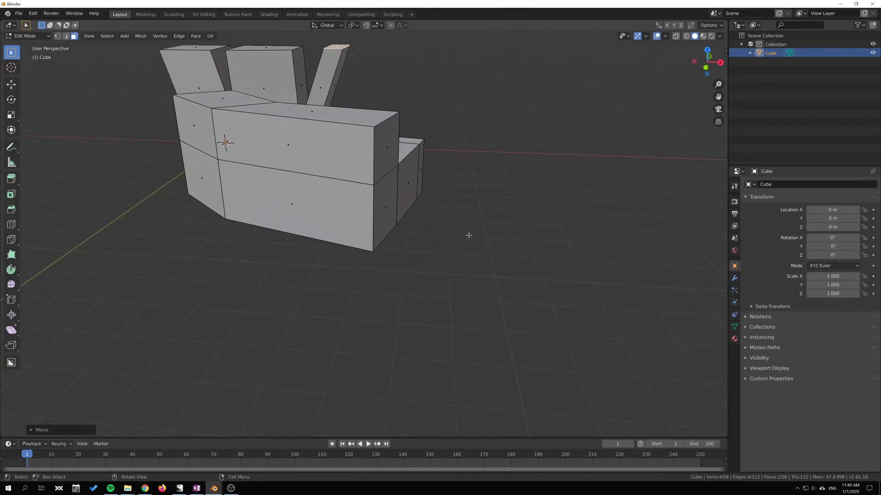
pyautogui.moveTo(515, 245); pyautogui.dragTo(447, 210, button='middle')
pyautogui.click(328, 193)
pyautogui.moveTo(367, 192); pyautogui.dragTo(472, 262, button='middle')
pyautogui.moveTo(393, 254); pyautogui.dragTo(474, 248, button='middle')
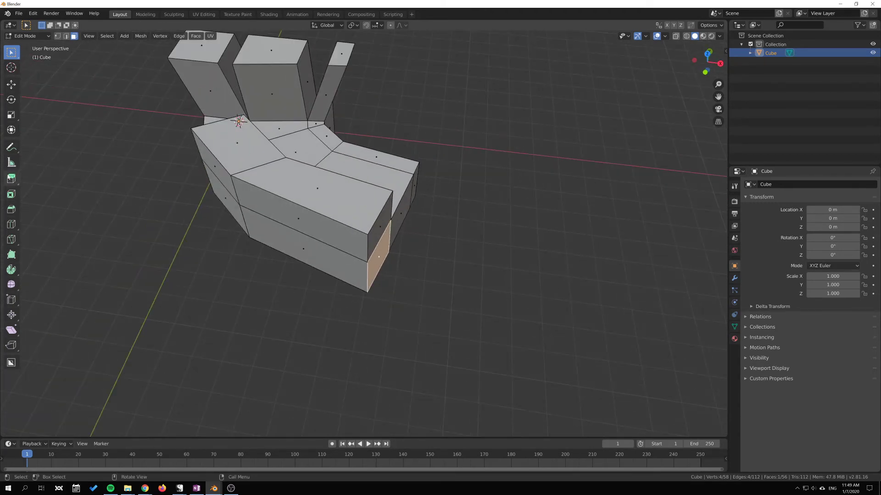
pyautogui.moveTo(12, 179); pyautogui.dragTo(33, 178)
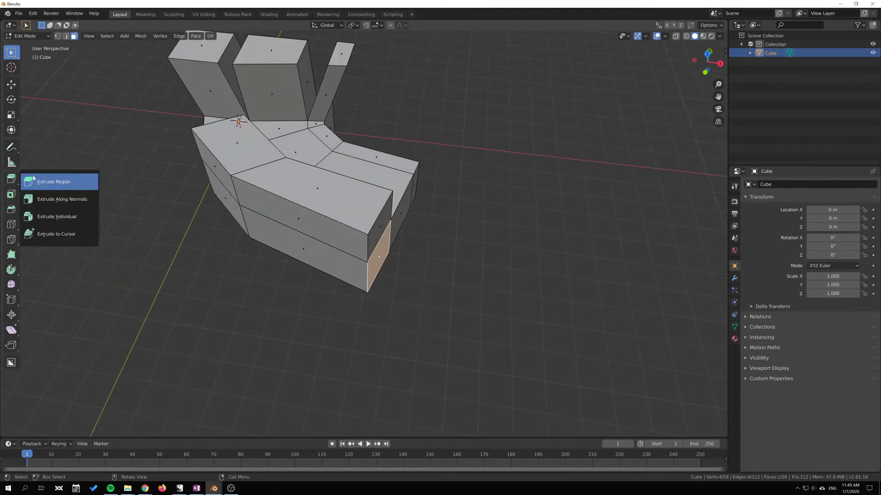
pyautogui.click(66, 234)
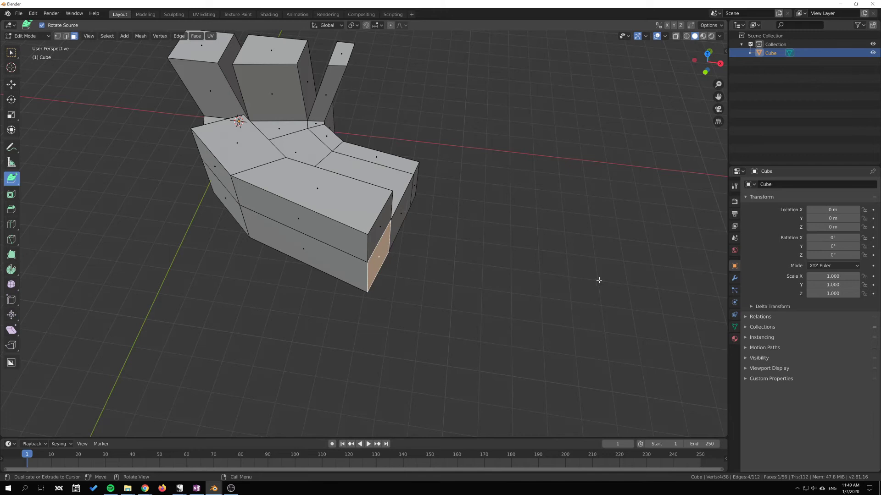
pyautogui.click(625, 284)
# Add five more segments to the arm with Extrude to Cursor, leading it outward, bending it downward, and turning it sideways
pyautogui.scroll(-2, 633, 280)
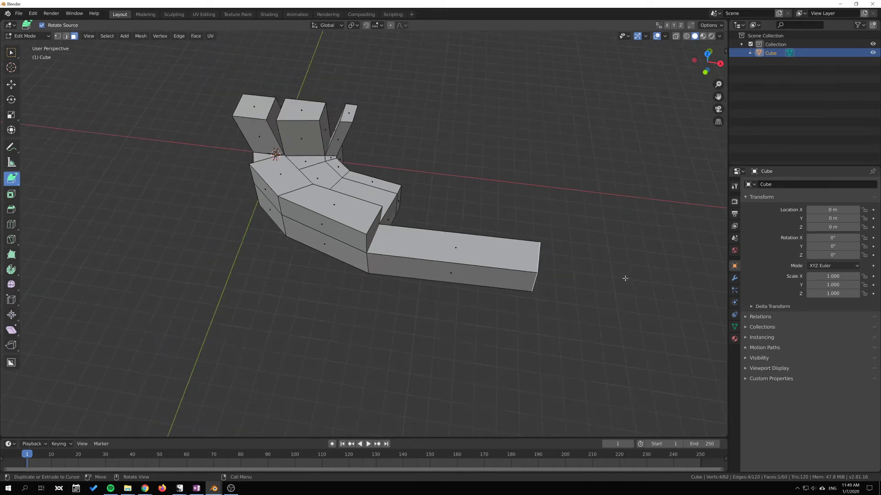
pyautogui.keyDown('shift'); pyautogui.moveTo(633, 266); pyautogui.dragTo(456, 252, button='middle'); pyautogui.keyUp('shift')
pyautogui.click(478, 243)
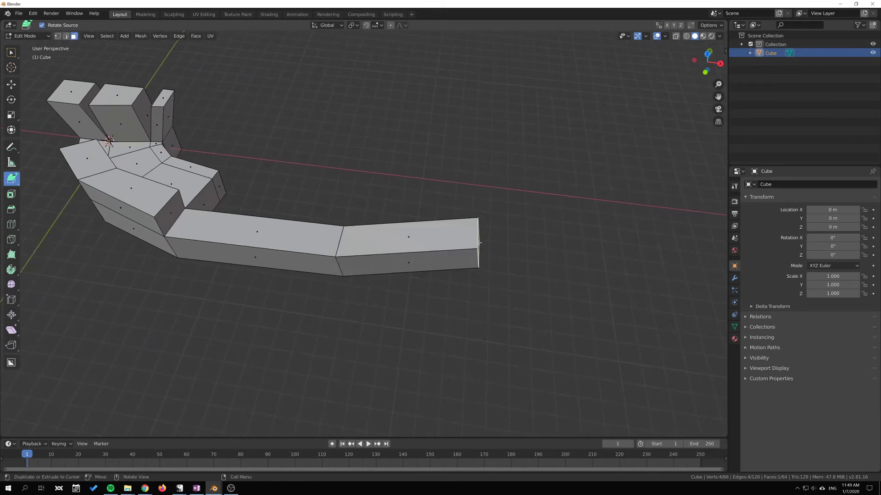
pyautogui.click(616, 252)
pyautogui.click(641, 347)
pyautogui.scroll(-2, 640, 347)
pyautogui.keyDown('shift'); pyautogui.moveTo(640, 347); pyautogui.dragTo(442, 261, button='middle'); pyautogui.keyUp('shift')
pyautogui.scroll(-3, 535, 302)
pyautogui.click(394, 299)
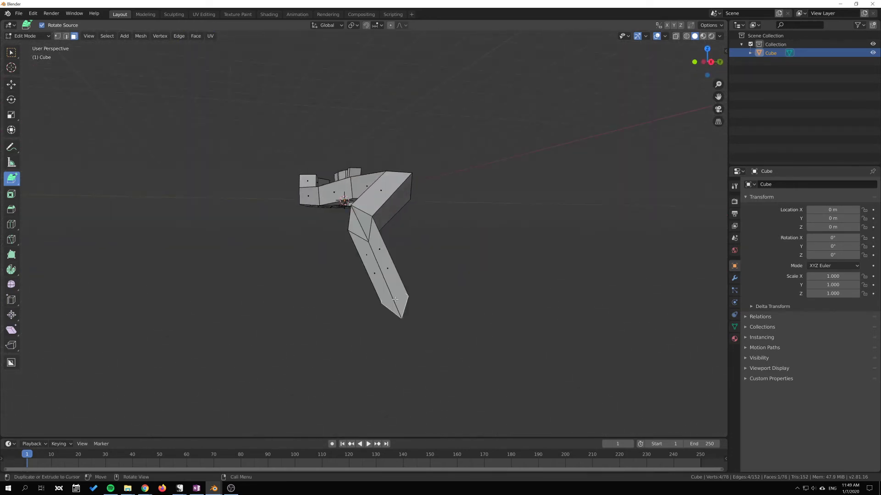
pyautogui.click(510, 232)
# Extrude the arm's end five more segments toward the cursor from changing views, curving it back toward the block
pyautogui.moveTo(511, 233); pyautogui.dragTo(387, 340, button='middle')
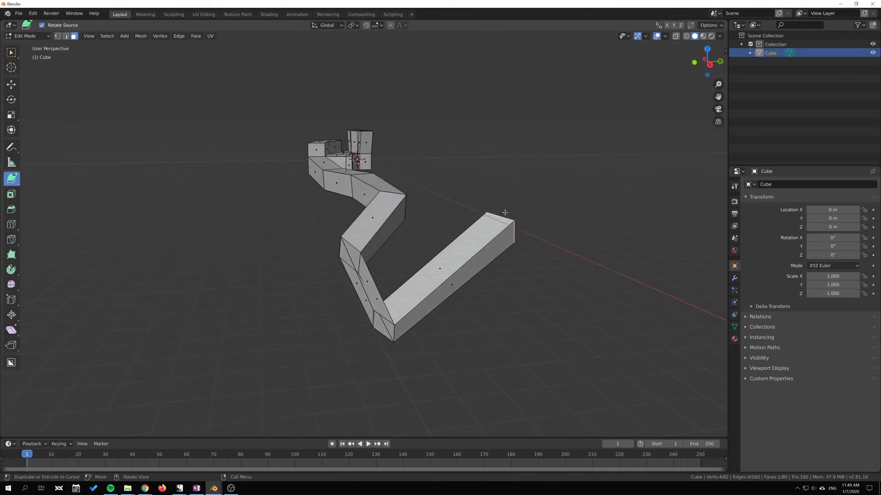
pyautogui.moveTo(505, 212); pyautogui.dragTo(479, 308, button='middle')
pyautogui.click(471, 242)
pyautogui.click(463, 135)
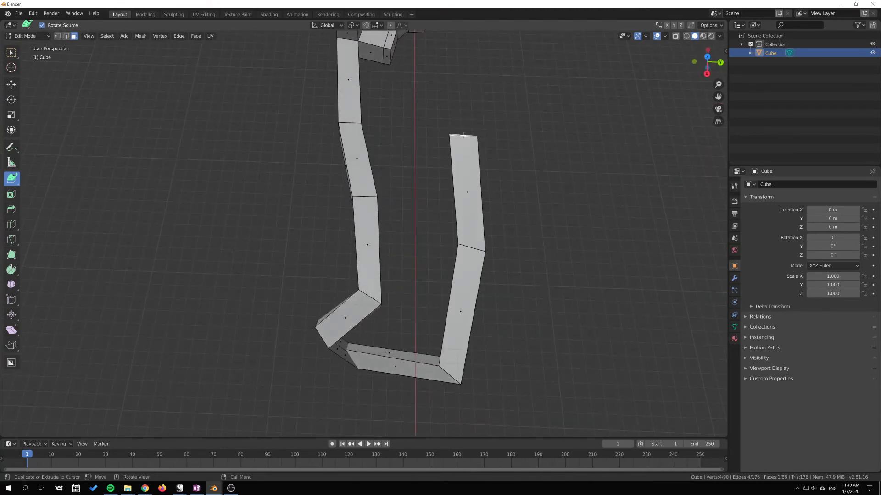
pyautogui.moveTo(463, 135); pyautogui.dragTo(535, 222, button='middle')
pyautogui.click(536, 221)
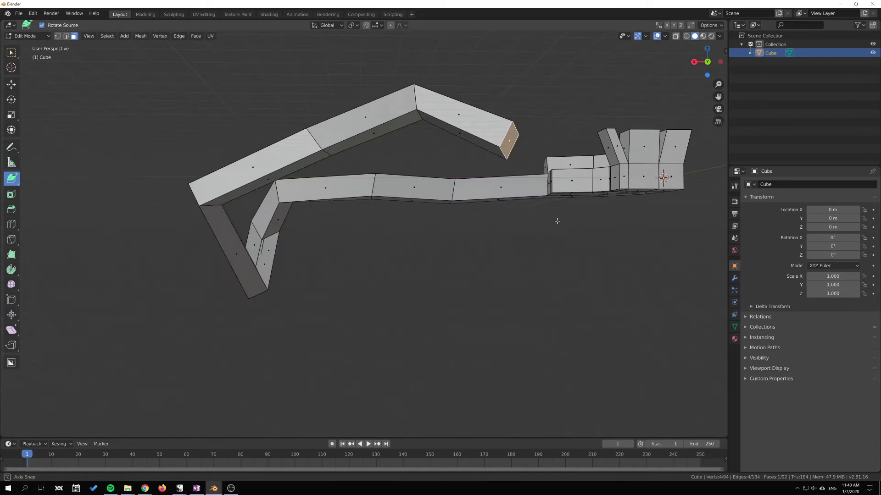
pyautogui.keyDown('ctrl'); pyautogui.rightClick(558, 221); pyautogui.keyUp('ctrl')
pyautogui.moveTo(557, 221); pyautogui.dragTo(440, 230, button='middle')
pyautogui.keyDown('ctrl'); pyautogui.rightClick(461, 269); pyautogui.keyUp('ctrl')
# Extrude the arm's free end three more segments to the cursor, curling it around near the block's column end
pyautogui.moveTo(495, 298); pyautogui.dragTo(486, 182, button='middle')
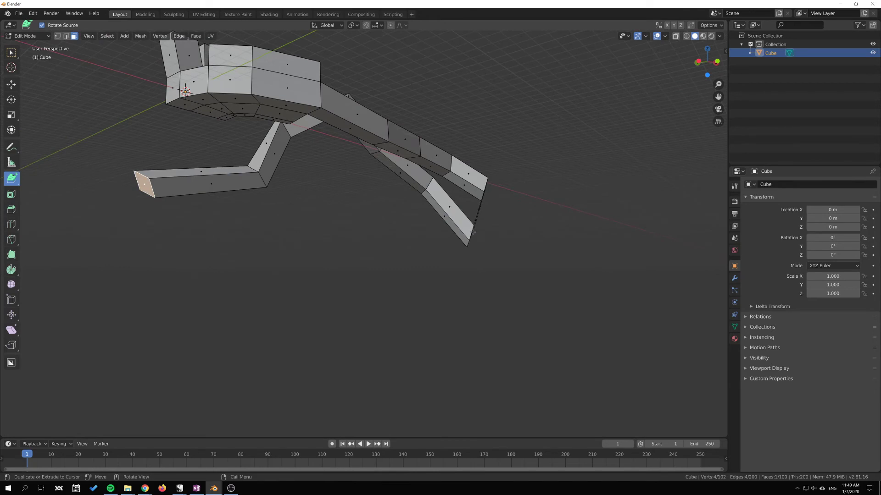
pyautogui.moveTo(491, 220); pyautogui.dragTo(524, 205, button='middle')
pyautogui.moveTo(606, 190); pyautogui.dragTo(438, 210, button='middle')
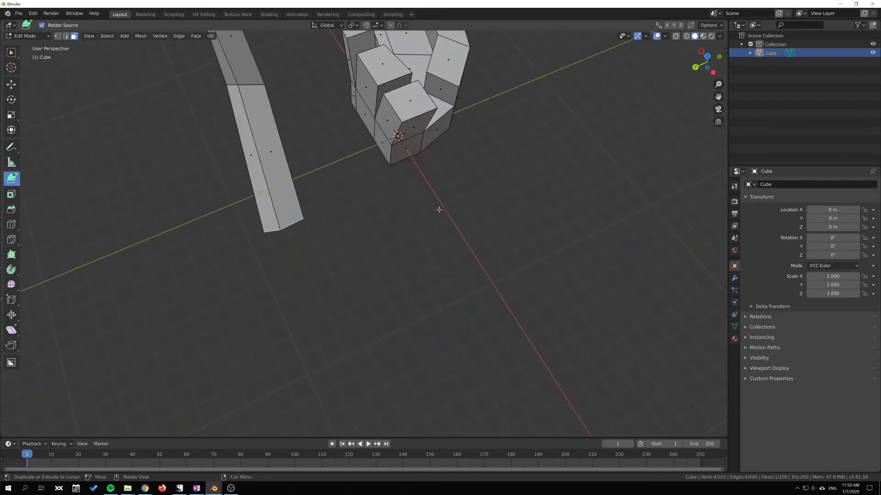
pyautogui.click(377, 184)
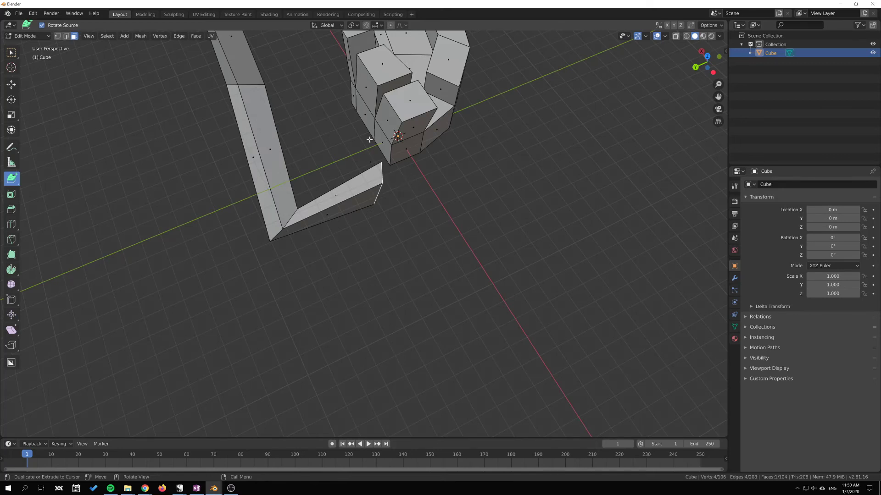
pyautogui.click(343, 134)
pyautogui.moveTo(407, 225); pyautogui.dragTo(492, 132, button='middle')
pyautogui.moveTo(364, 127); pyautogui.dragTo(386, 113, button='middle')
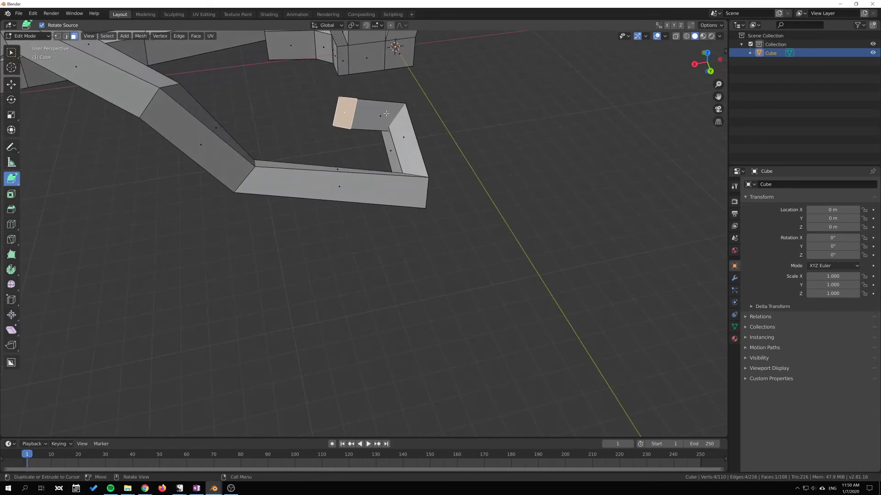
pyautogui.moveTo(405, 142); pyautogui.dragTo(304, 128, button='middle')
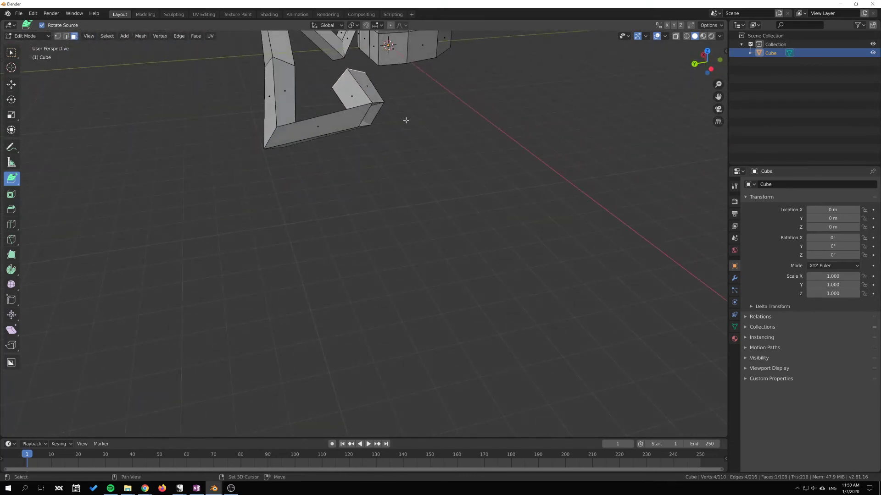
pyautogui.keyDown('shift'); pyautogui.moveTo(408, 115); pyautogui.dragTo(413, 232, button='middle'); pyautogui.keyUp('shift')
pyautogui.moveTo(491, 243); pyautogui.dragTo(438, 179, button='middle')
pyautogui.click(355, 142)
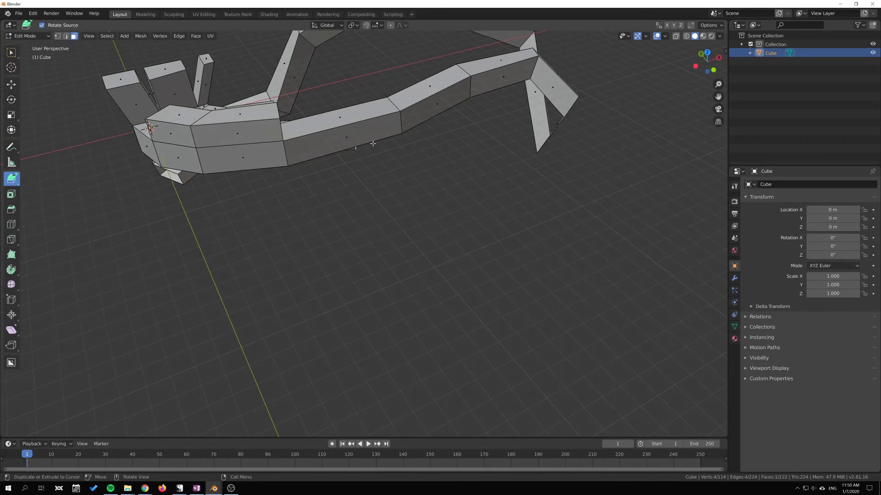
# Restore the Extrude Region and Select Box tools, and select the two adjacent outer side faces of the raised section
pyautogui.moveTo(14, 180); pyautogui.dragTo(27, 181)
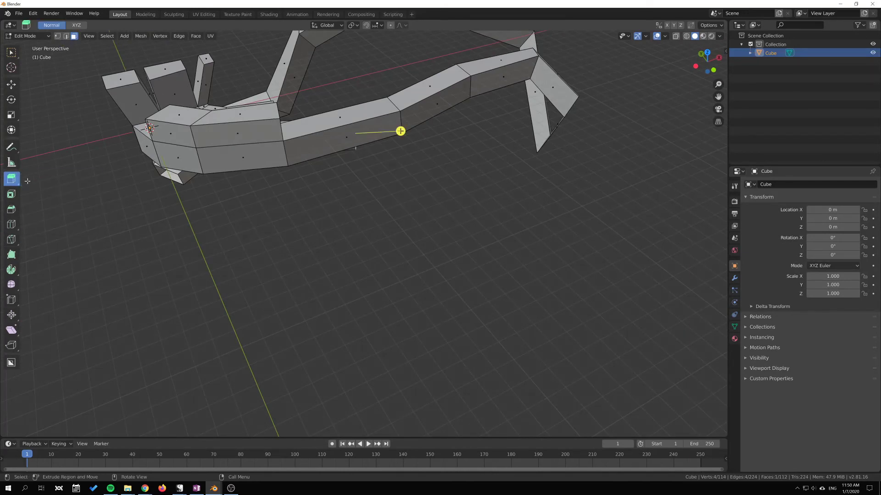
pyautogui.click(12, 52)
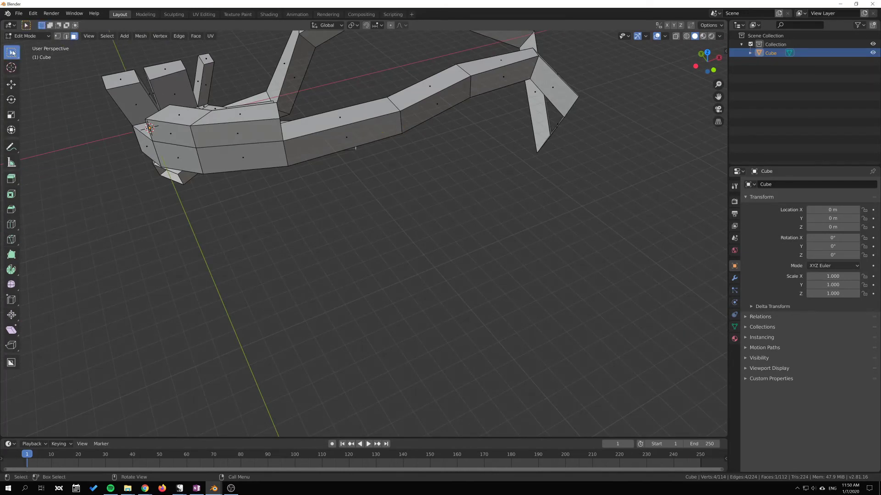
pyautogui.click(347, 149)
pyautogui.click(174, 135)
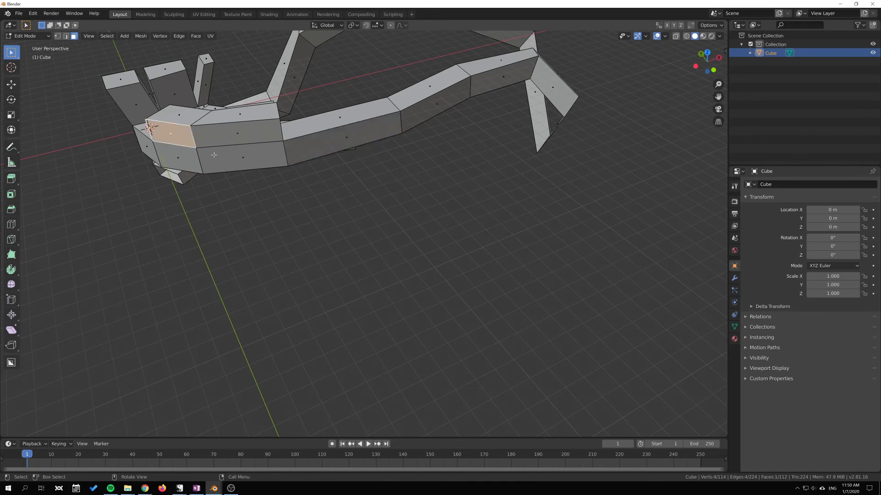
pyautogui.moveTo(214, 155); pyautogui.dragTo(290, 167, button='middle')
pyautogui.keyDown('shift'); pyautogui.click(388, 197); pyautogui.keyUp('shift')
pyautogui.scroll(-3, 447, 243)
pyautogui.moveTo(451, 244); pyautogui.dragTo(427, 201, button='middle')
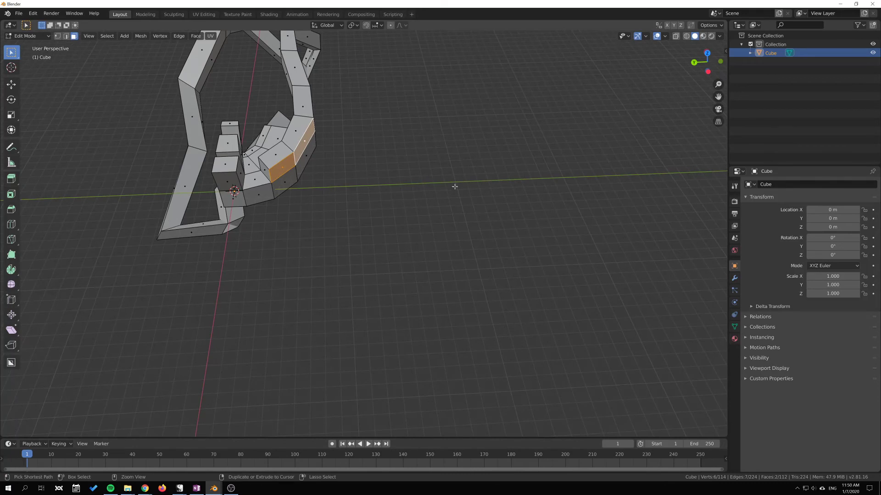
# Extrude the two selected faces together to five successive cursor points, forming a wide arm that bends upward and back over the block
pyautogui.keyDown('ctrl'); pyautogui.rightClick(435, 148); pyautogui.keyUp('ctrl')
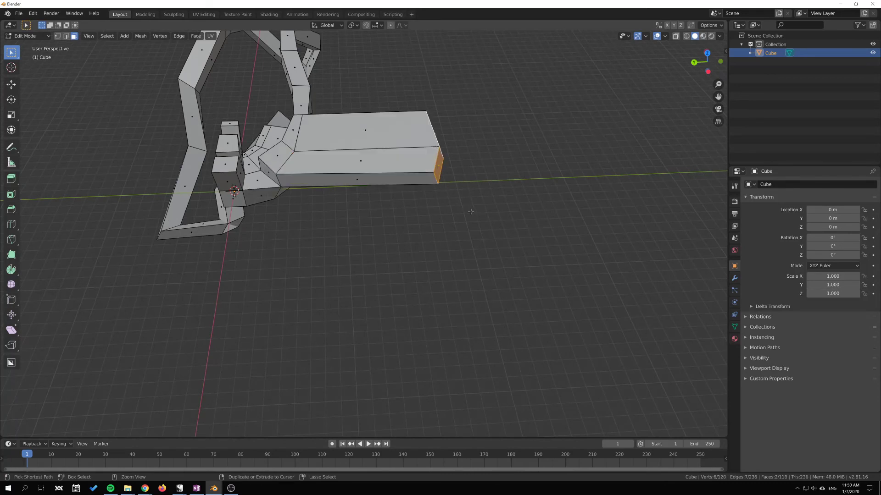
pyautogui.moveTo(471, 211); pyautogui.dragTo(404, 271, button='middle')
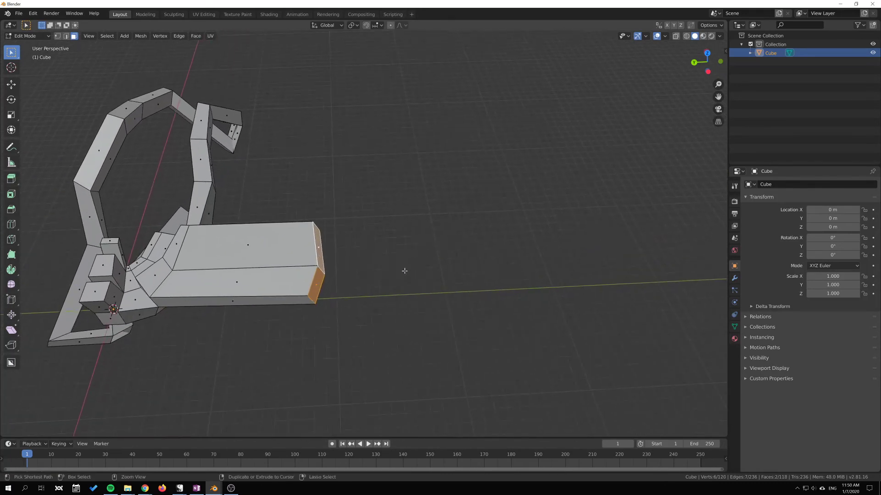
pyautogui.keyDown('ctrl'); pyautogui.rightClick(461, 237); pyautogui.keyUp('ctrl')
pyautogui.keyDown('ctrl'); pyautogui.rightClick(468, 137); pyautogui.keyUp('ctrl')
pyautogui.keyDown('ctrl'); pyautogui.rightClick(454, 94); pyautogui.keyUp('ctrl')
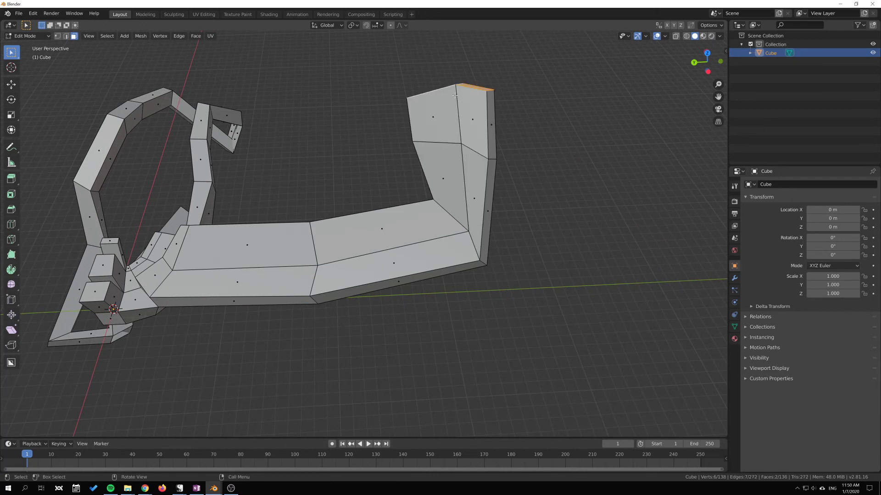
pyautogui.moveTo(455, 95); pyautogui.dragTo(482, 212, button='middle')
pyautogui.keyDown('ctrl'); pyautogui.rightClick(329, 144); pyautogui.keyUp('ctrl')
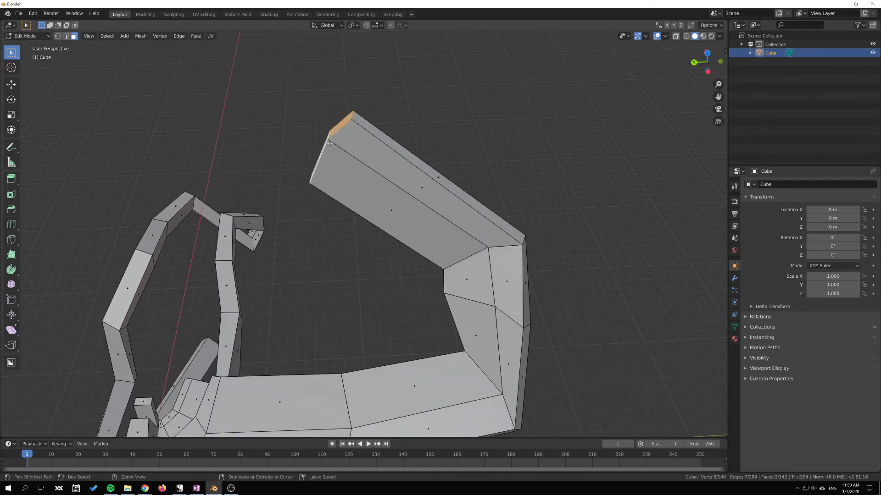
# Extrude the wide arm's end once more to the cursor, and select its last two segments' two adjacent broad side faces plus one end face
pyautogui.keyDown('ctrl'); pyautogui.rightClick(237, 107); pyautogui.keyUp('ctrl')
pyautogui.click(390, 211)
pyautogui.keyDown('shift'); pyautogui.click(431, 181); pyautogui.keyUp('shift')
pyautogui.keyDown('shift'); pyautogui.click(280, 147); pyautogui.keyUp('shift')
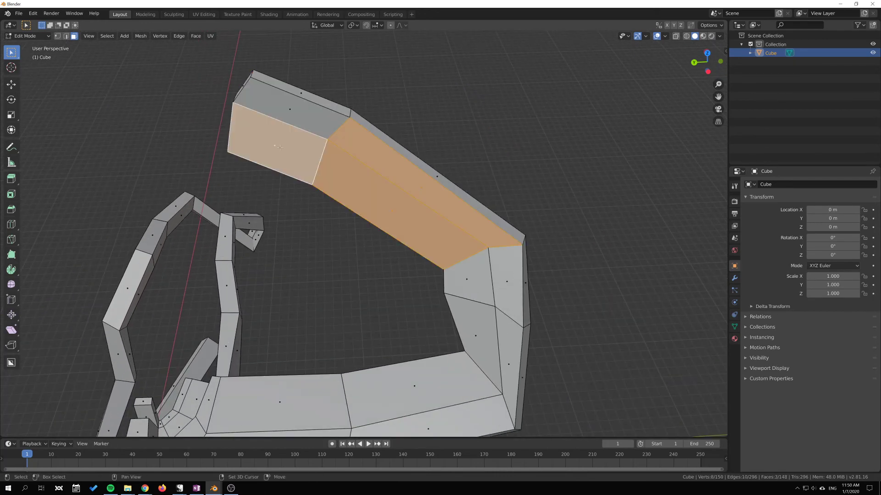
pyautogui.keyDown('shift'); pyautogui.click(291, 112); pyautogui.keyUp('shift')
pyautogui.moveTo(383, 147); pyautogui.dragTo(392, 188, button='middle')
pyautogui.keyDown('shift'); pyautogui.click(245, 254); pyautogui.keyUp('shift')
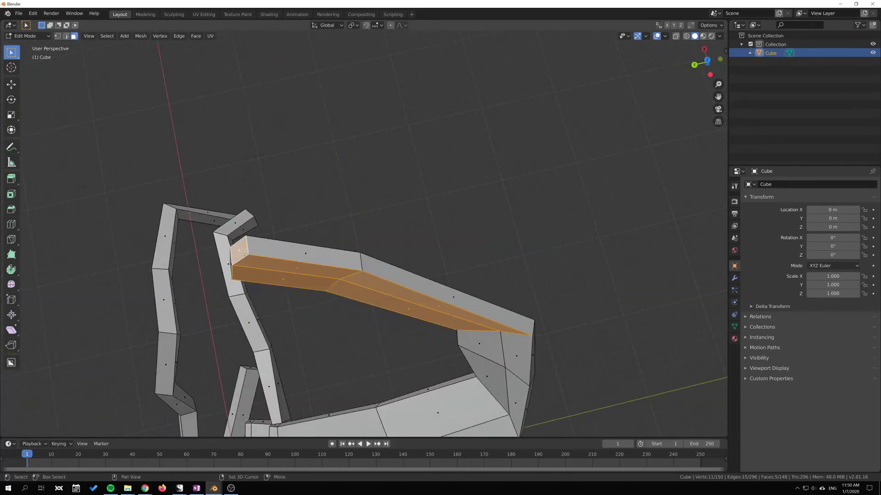
# Extrude the five selected faces together to six successive cursor points, forming a broad band that curves around above the block
pyautogui.moveTo(245, 254); pyautogui.dragTo(180, 231, button='middle')
pyautogui.keyDown('ctrl'); pyautogui.rightClick(80, 136); pyautogui.keyUp('ctrl')
pyautogui.scroll(-3, 107, 169)
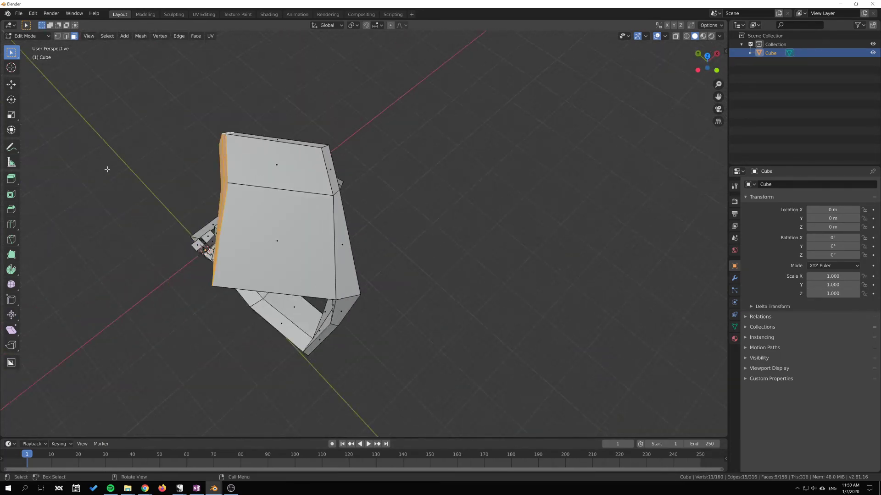
pyautogui.keyDown('ctrl'); pyautogui.rightClick(107, 170); pyautogui.keyUp('ctrl')
pyautogui.scroll(-5, 193, 161)
pyautogui.keyDown('ctrl'); pyautogui.rightClick(237, 140); pyautogui.keyUp('ctrl')
pyautogui.keyDown('ctrl'); pyautogui.rightClick(319, 97); pyautogui.keyUp('ctrl')
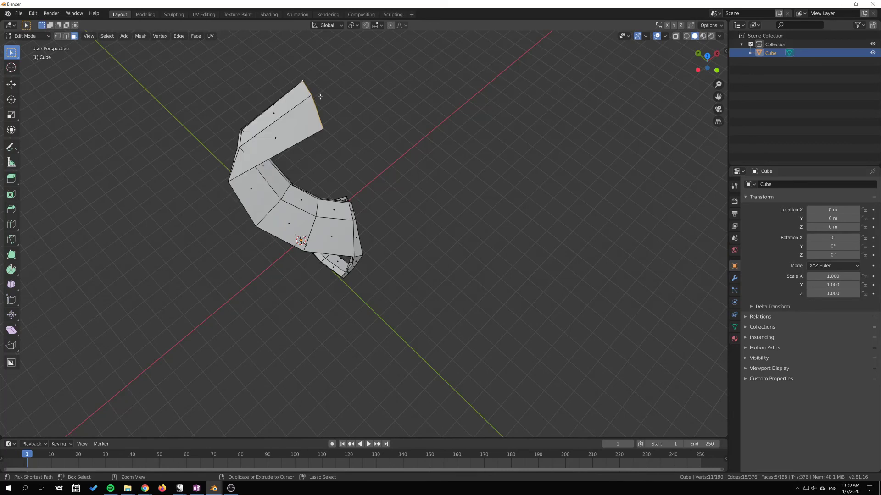
pyautogui.keyDown('ctrl'); pyautogui.rightClick(479, 130); pyautogui.keyUp('ctrl')
pyautogui.keyDown('ctrl'); pyautogui.rightClick(543, 205); pyautogui.keyUp('ctrl')
pyautogui.moveTo(542, 204); pyautogui.dragTo(506, 215, button='middle')
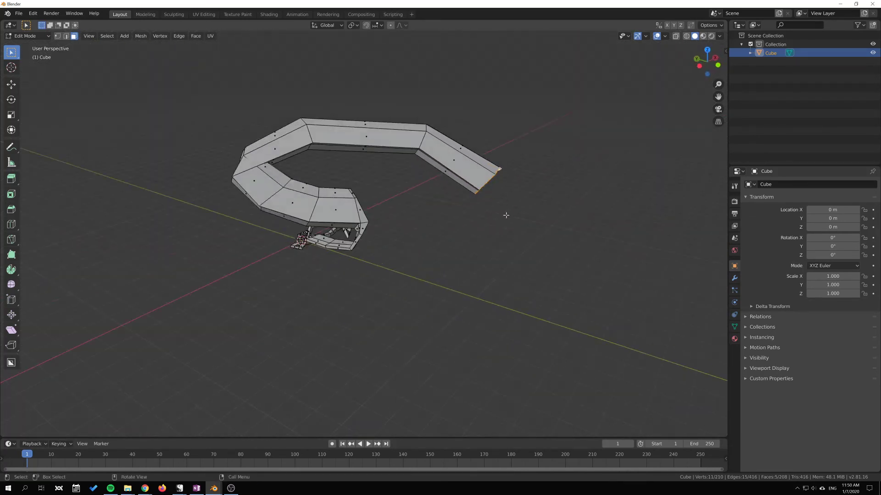
# Return to Object Mode and delete the whole extruded object
pyautogui.press('Tab')
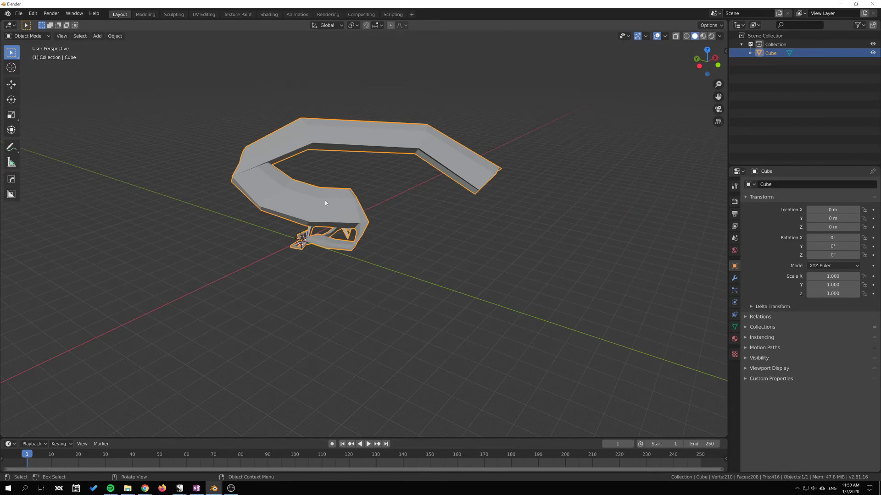
pyautogui.press('x')
pyautogui.click(326, 202)
pyautogui.keyDown('shift'); pyautogui.moveTo(276, 212); pyautogui.dragTo(462, 229, button='middle'); pyautogui.keyUp('shift')
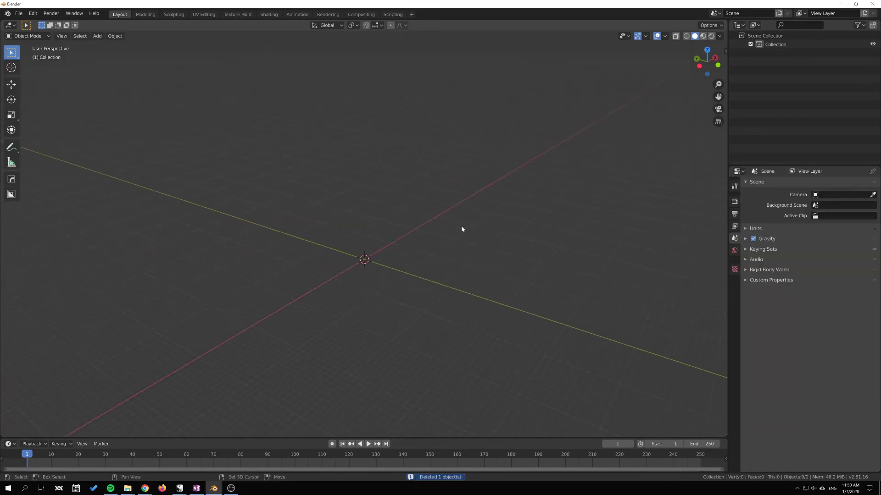
# Add a new cube mesh at the origin and frame it in the view
pyautogui.hotkey('shift', 'a')
pyautogui.moveTo(462, 229)
pyautogui.click(523, 235)
pyautogui.moveTo(403, 247); pyautogui.dragTo(396, 299, button='middle')
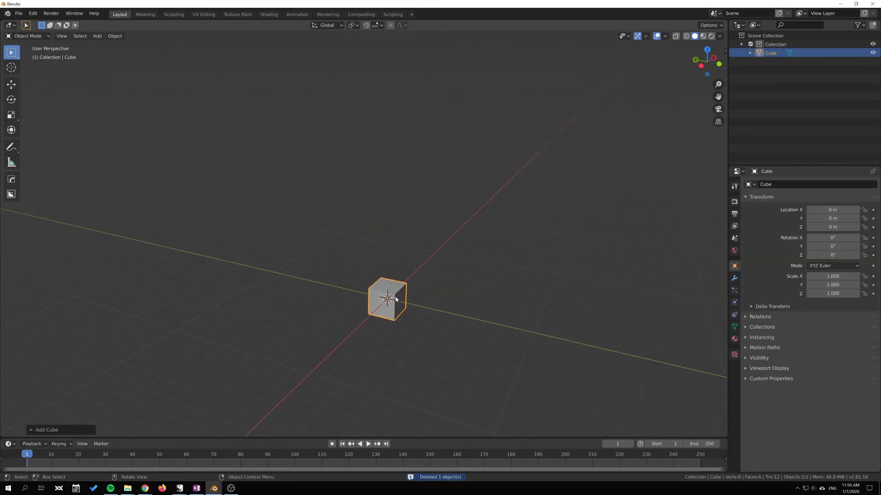
pyautogui.press('KP_Decimal')
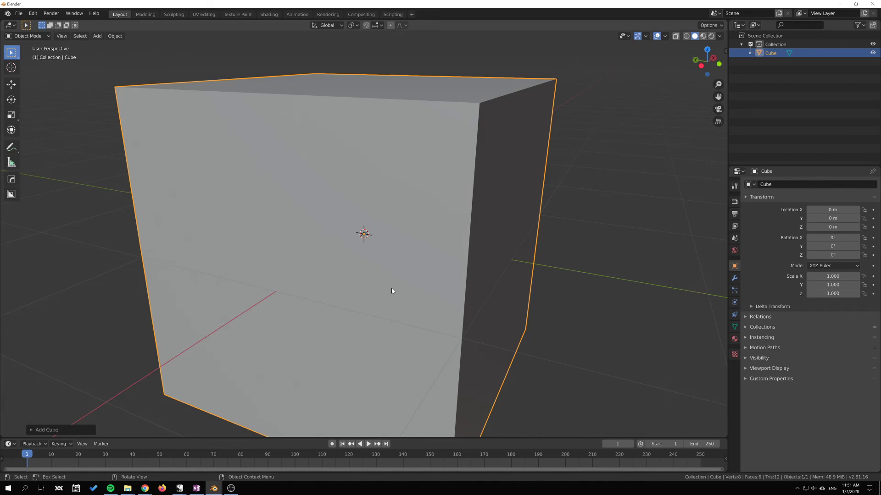
# In Edit Mode with face selection, extrude the cube's top face and cancel the movement, leaving the new face in place
pyautogui.press('Tab')
pyautogui.press('3')
pyautogui.click(404, 90)
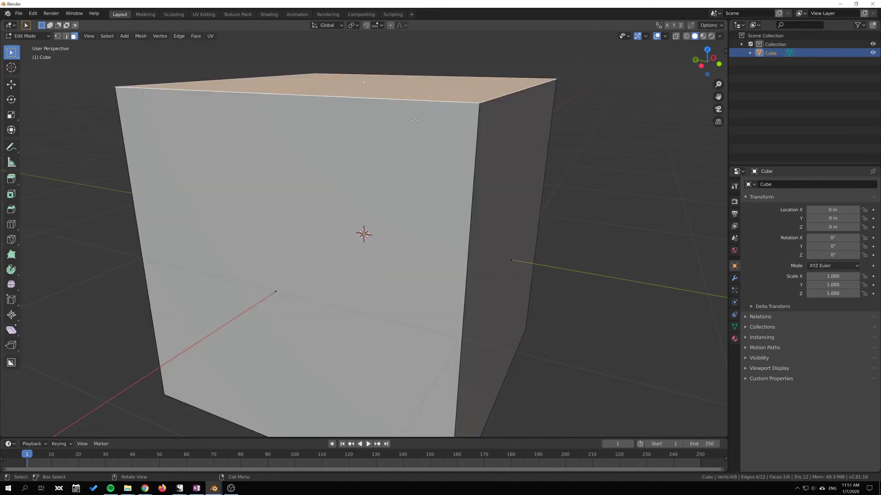
pyautogui.press('e')
pyautogui.rightClick(414, 111)
pyautogui.moveTo(260, 81); pyautogui.dragTo(233, 92, button='middle')
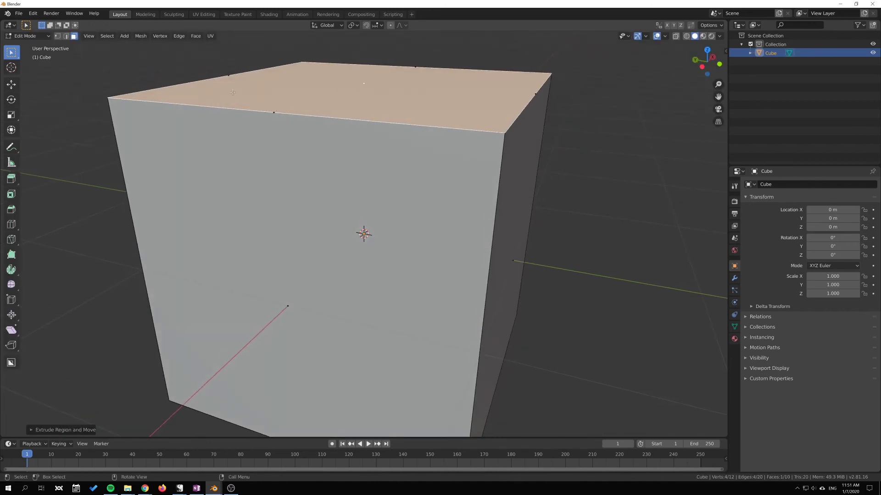
# Move the cube's top face upward in two freehand moves, pulling the overlapping extrusion apart into a slightly slanted band
pyautogui.click(665, 36)
pyautogui.click(387, 82)
pyautogui.press('g')
pyautogui.click(446, 108)
pyautogui.scroll(-2, 455, 171)
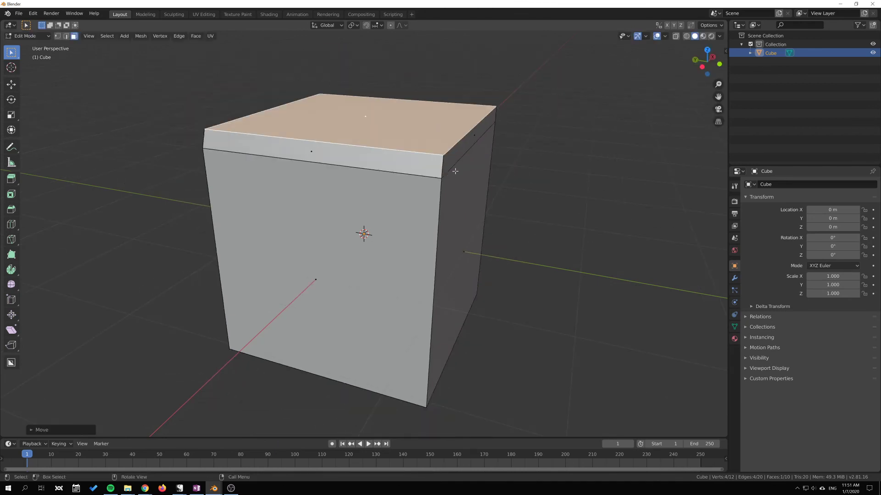
pyautogui.press('g')
pyautogui.click(461, 144)
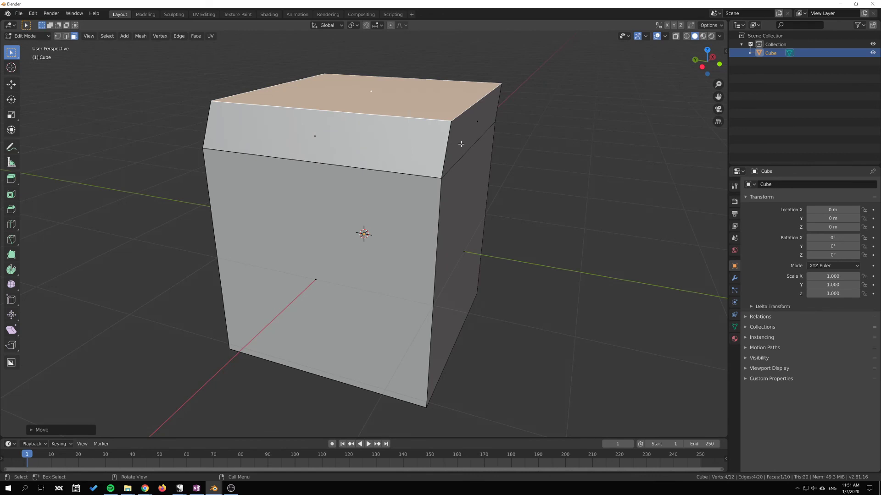